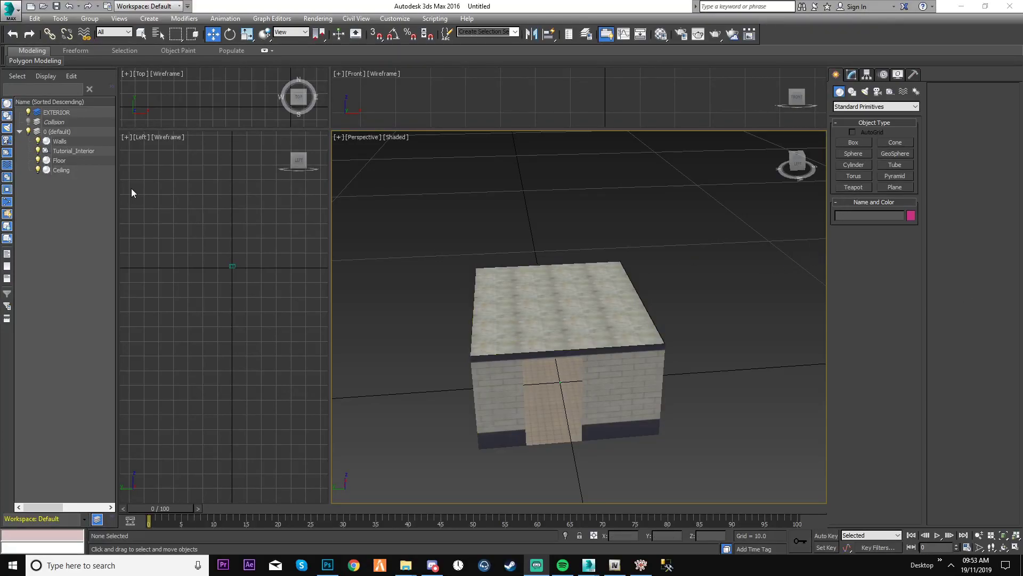
Preview Tutorial_Interior.ydr in OpenIV's Model Viewer, fly around the building, then close the viewer
click(615, 565)
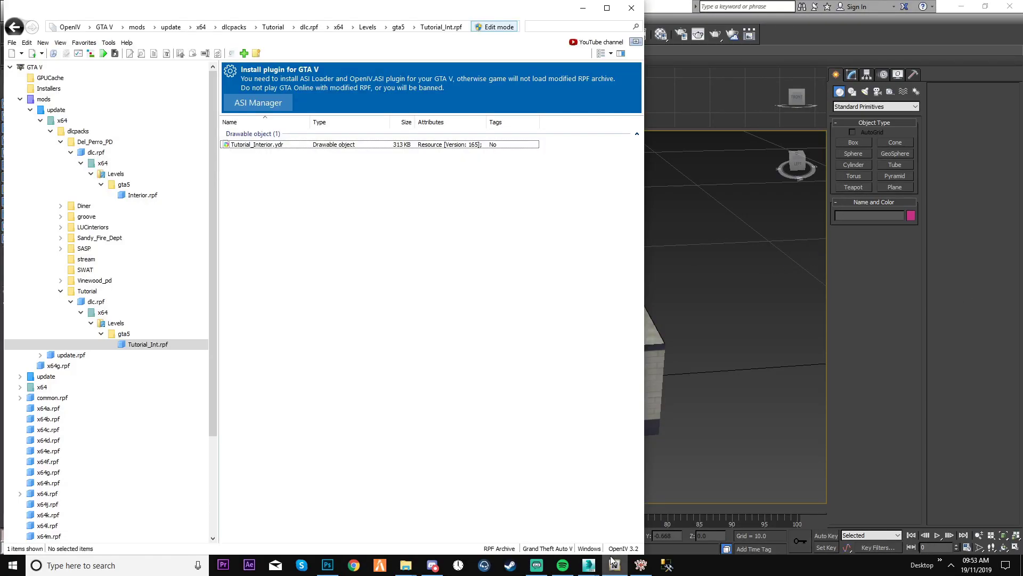
double_click(264, 147)
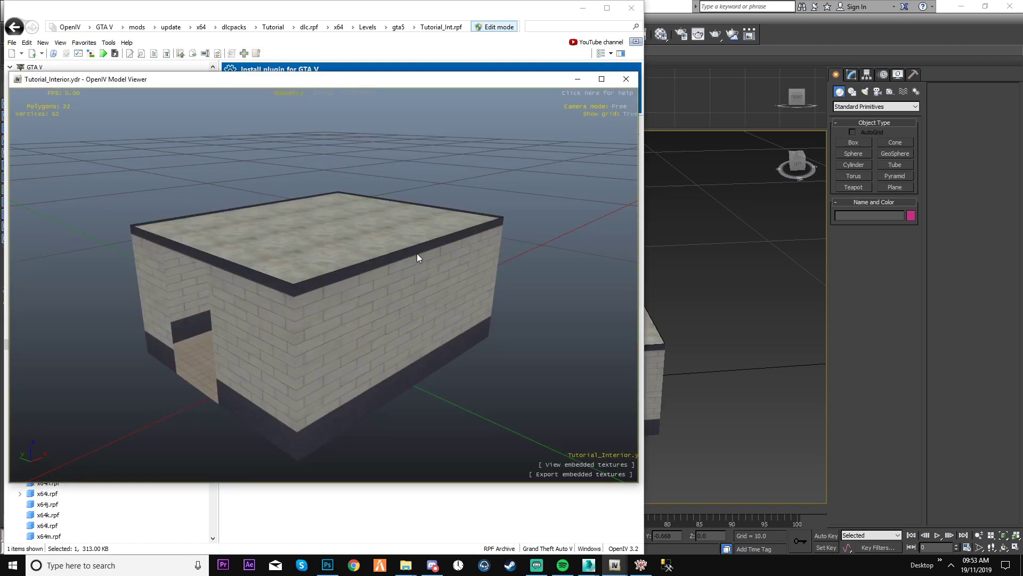
key(w)
mouse_move(408, 268)
mouse_down()
mouse_move(472, 282)
mouse_move(655, 263)
mouse_move(417, 264)
mouse_up()
key(s)
click(626, 79)
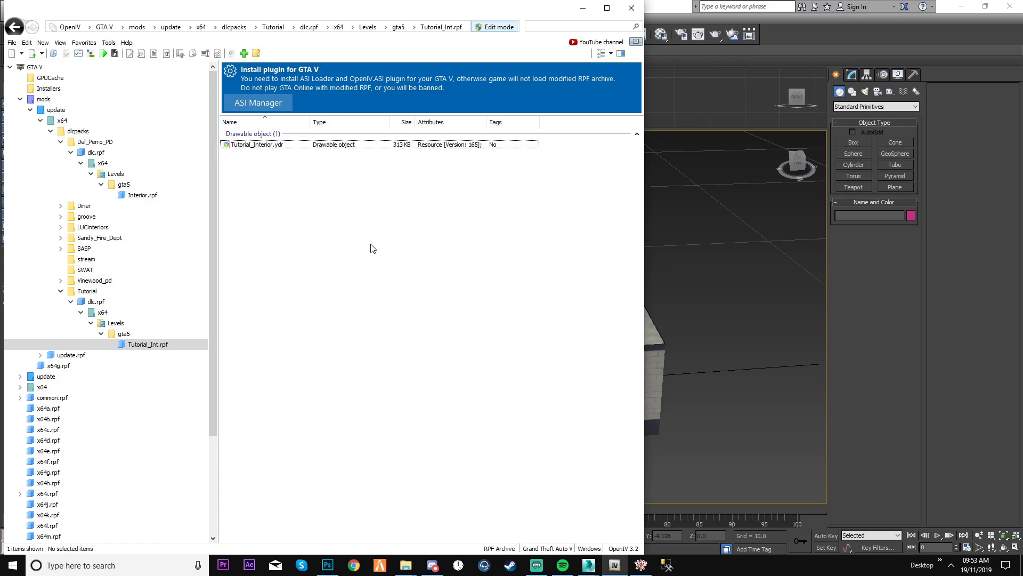
Select Tutorial_Interior.ydr in OpenIV, then switch back to the 3ds Max house scene
right_click(258, 145)
key(Escape)
click(284, 146)
click(589, 567)
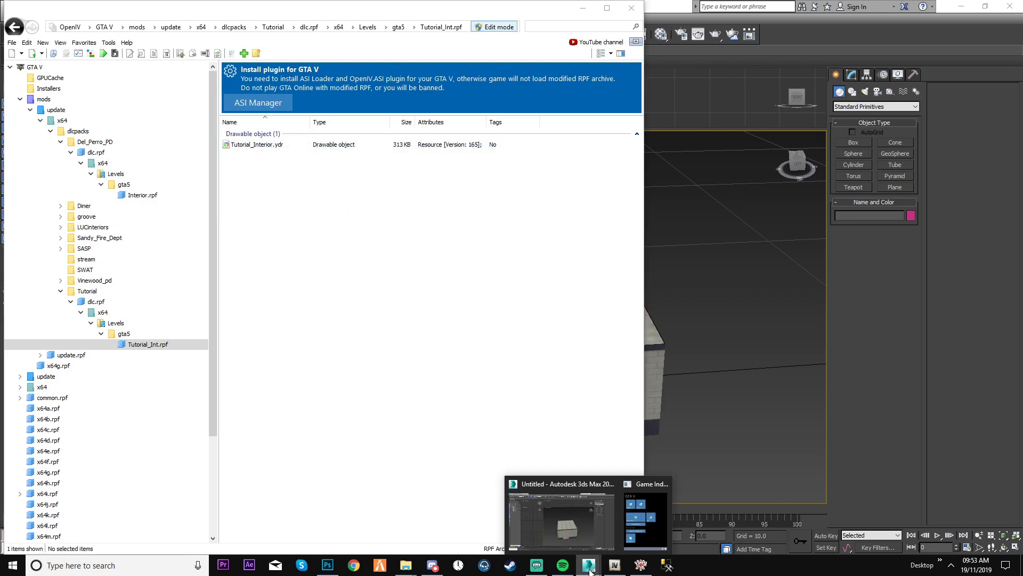
click(574, 513)
middle_drag(431, 281, 456, 254)
Clone Walls, Floor and Ceiling as independent copies
click(60, 142)
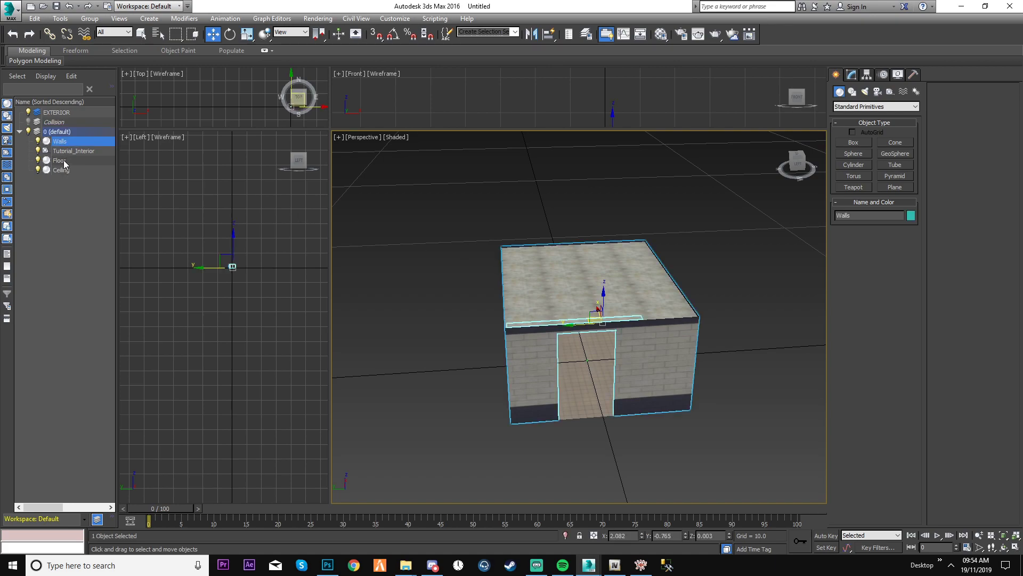
ctrl+click(63, 161)
ctrl+click(65, 170)
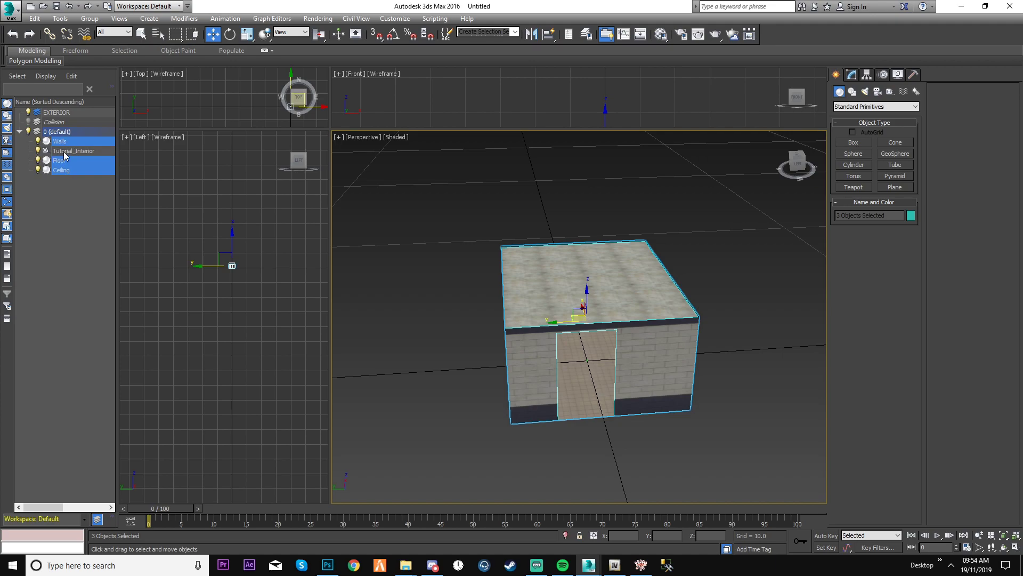
right_click(63, 151)
click(138, 177)
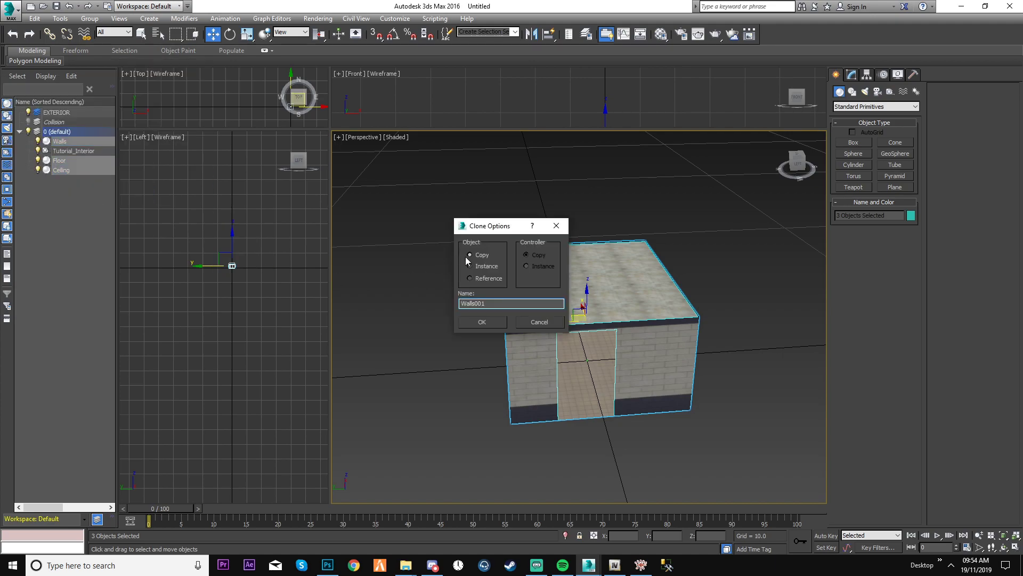
click(483, 322)
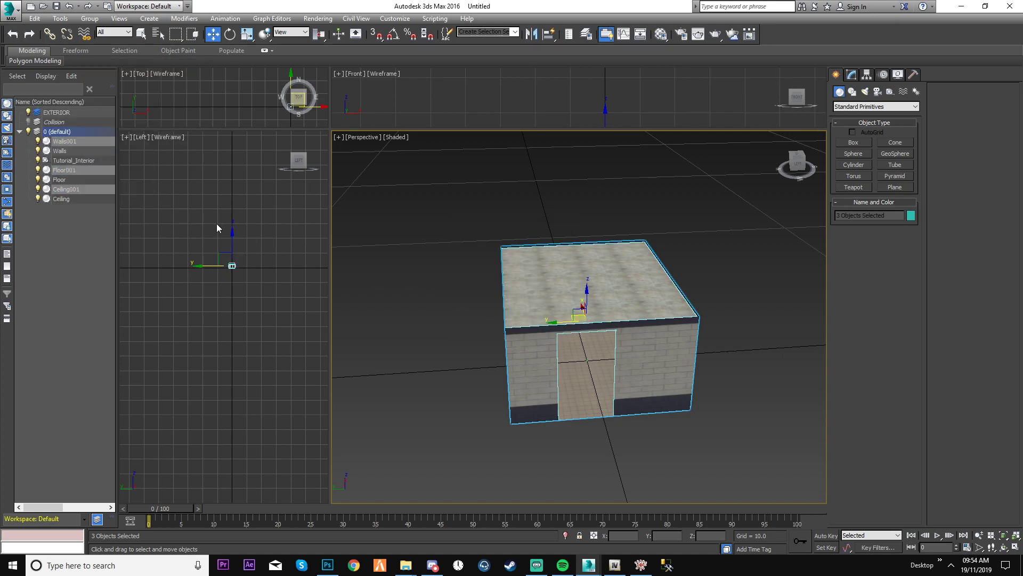
Make the Collision layer the new parent of the three copies
right_click(69, 169)
mouse_move(156, 200)
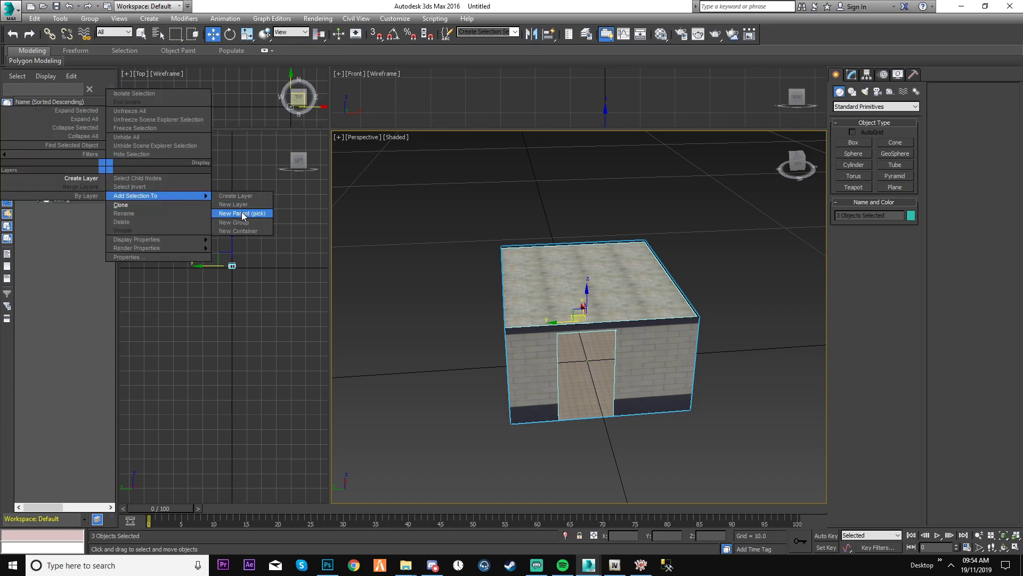
click(259, 215)
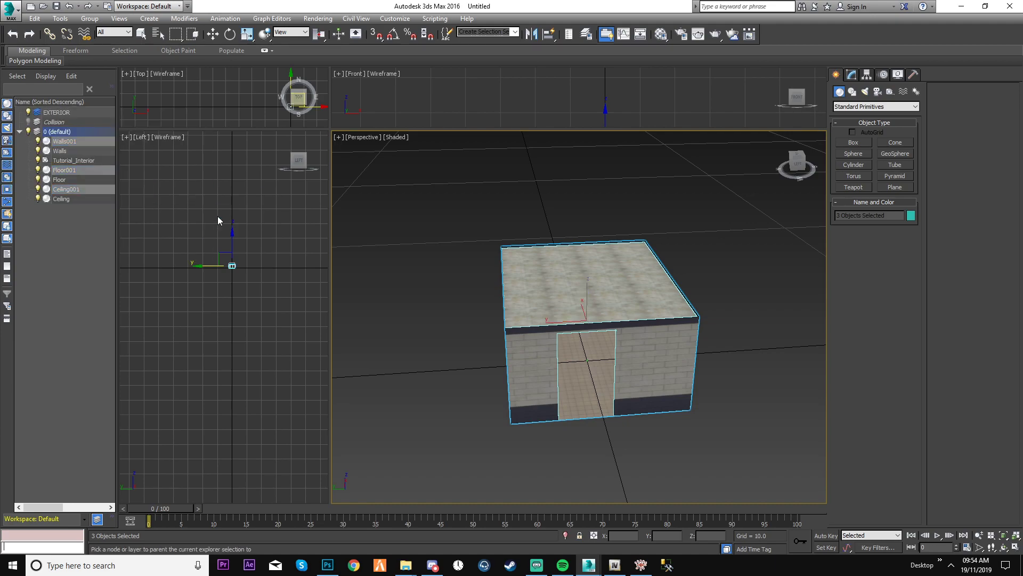
click(54, 122)
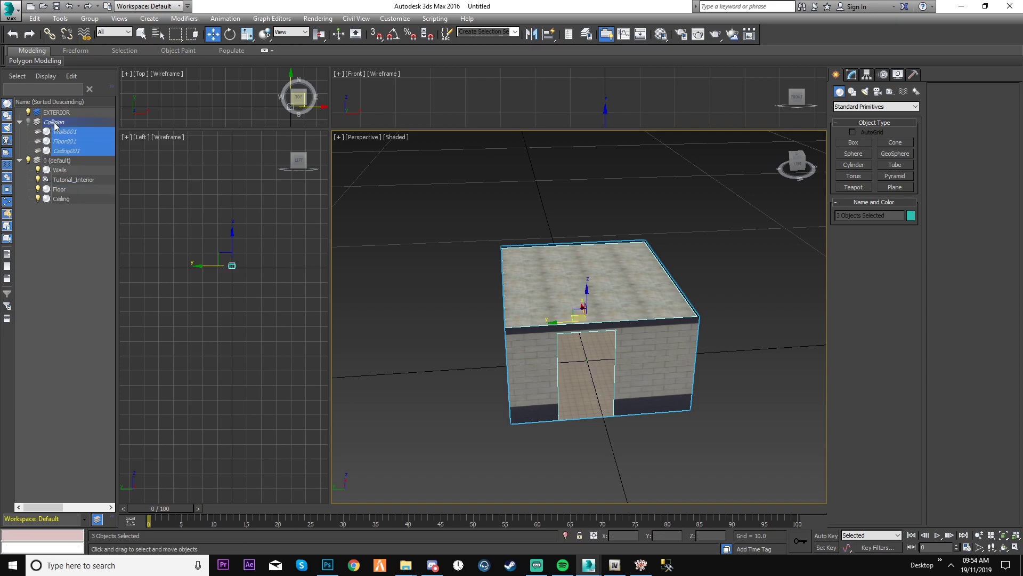
click(416, 299)
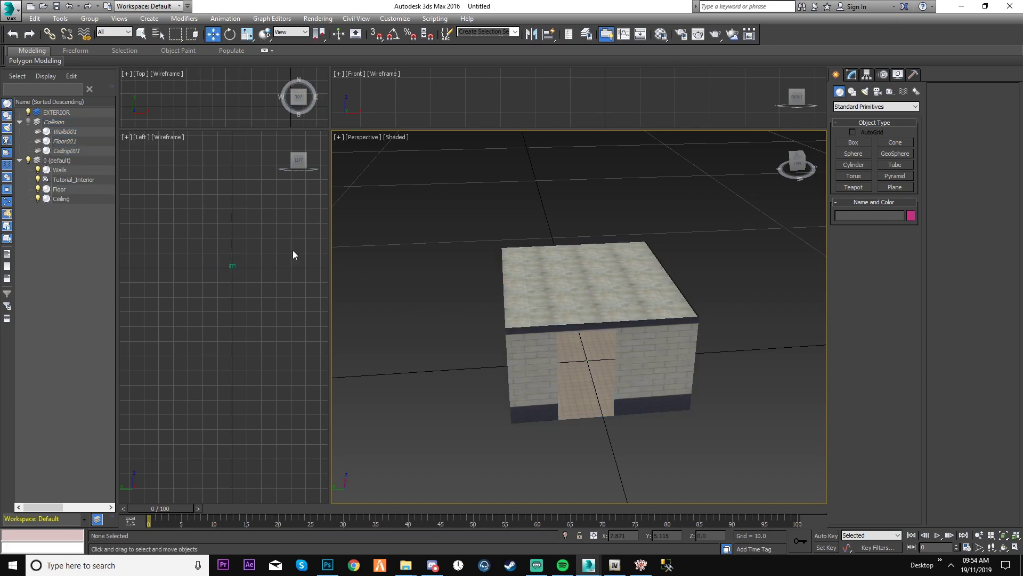
Hide the 0 (default) layer and unhide the Collision layer
click(21, 161)
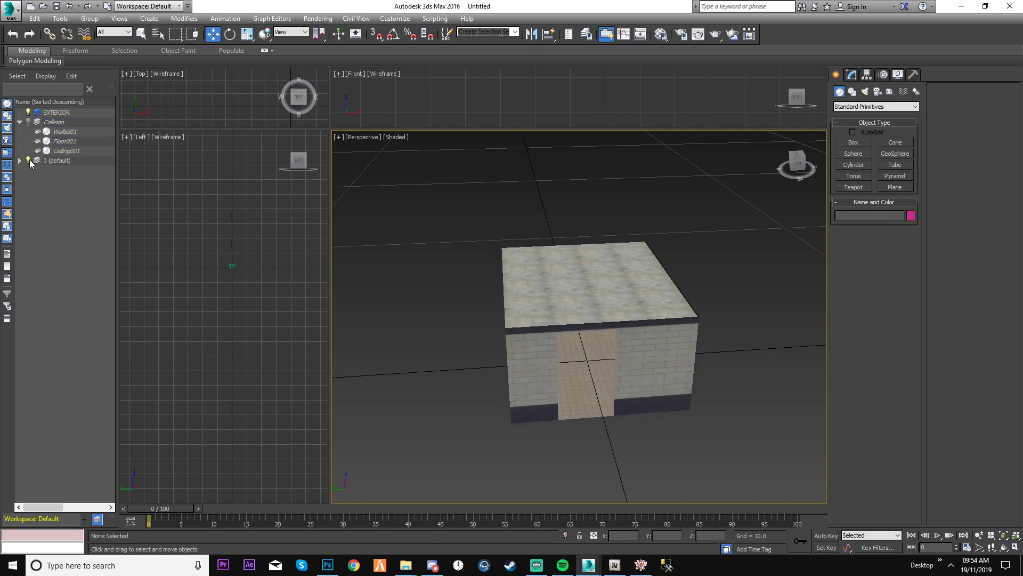
click(28, 161)
click(28, 122)
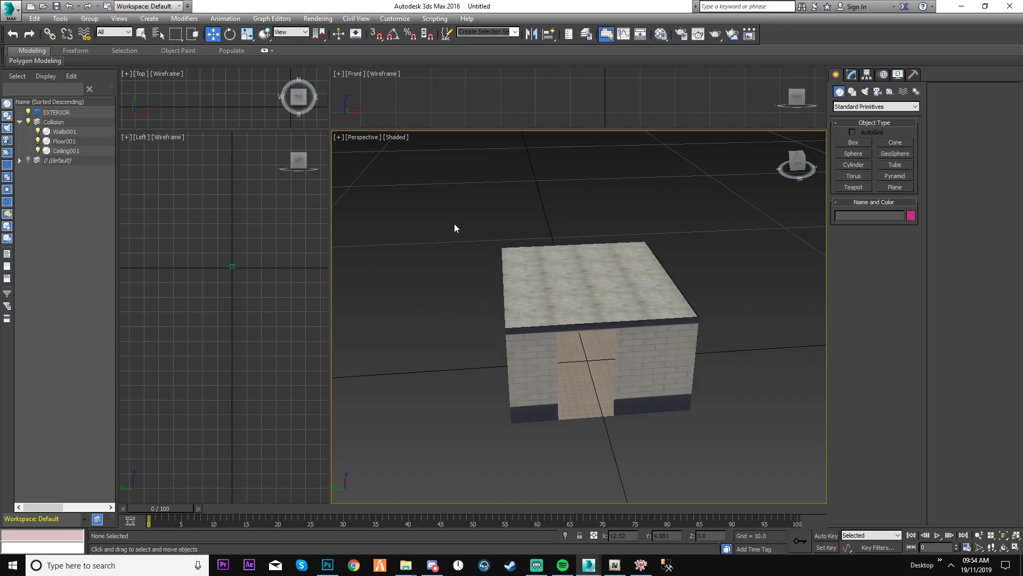
Select the three collision copies and show the GIMS Evo Create object > Collisions list
drag(451, 234, 766, 463)
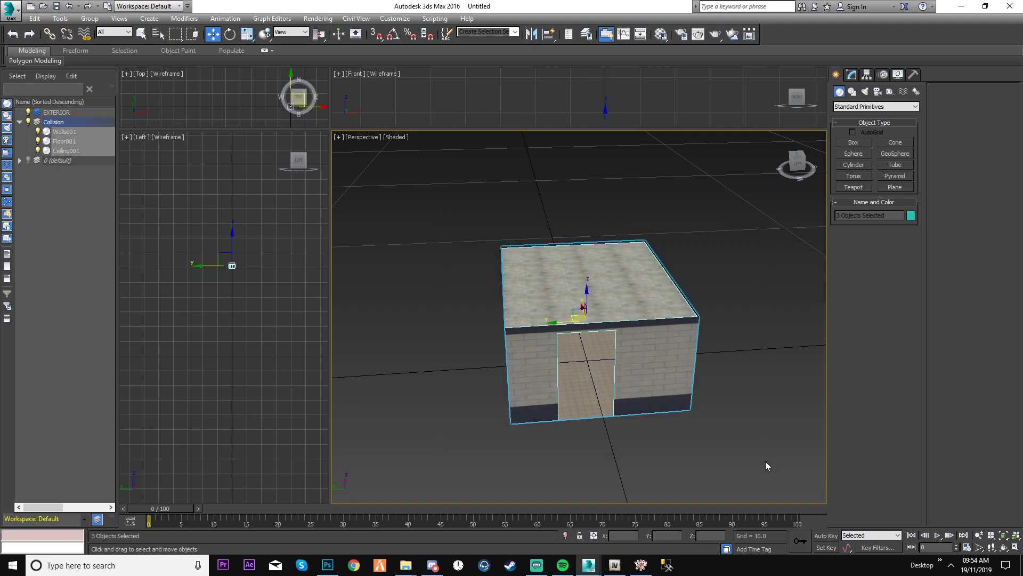
mouse_move(614, 559)
click(646, 511)
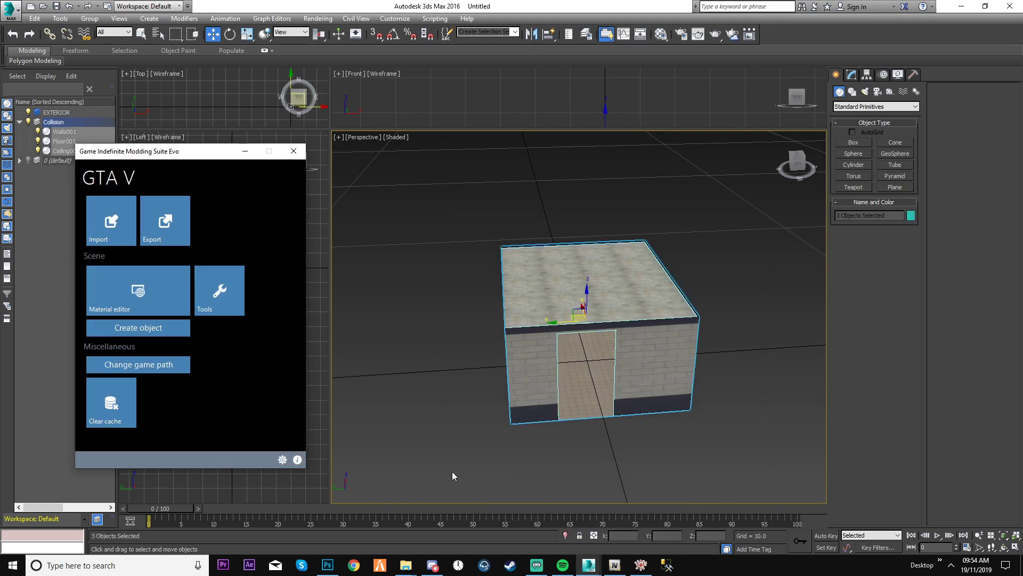
click(128, 329)
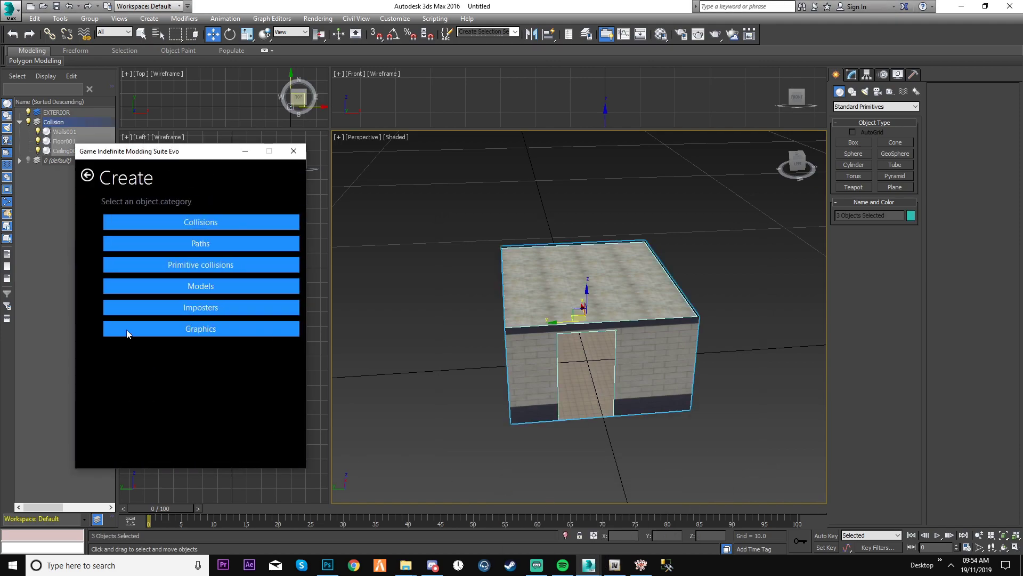
click(219, 221)
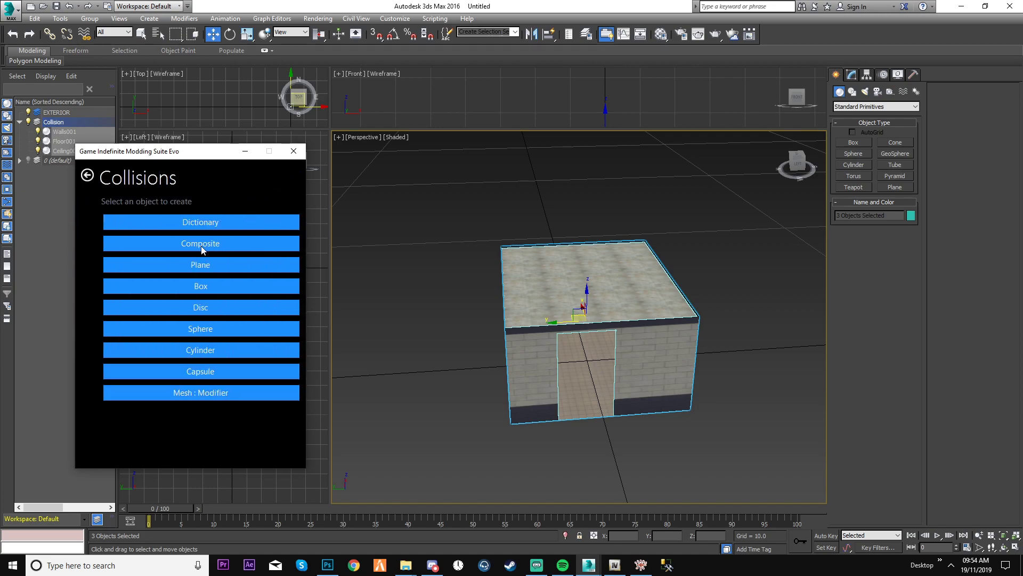
Reopen Tutorial_Interior.ydr in OpenIV's model viewer, then close it
click(614, 565)
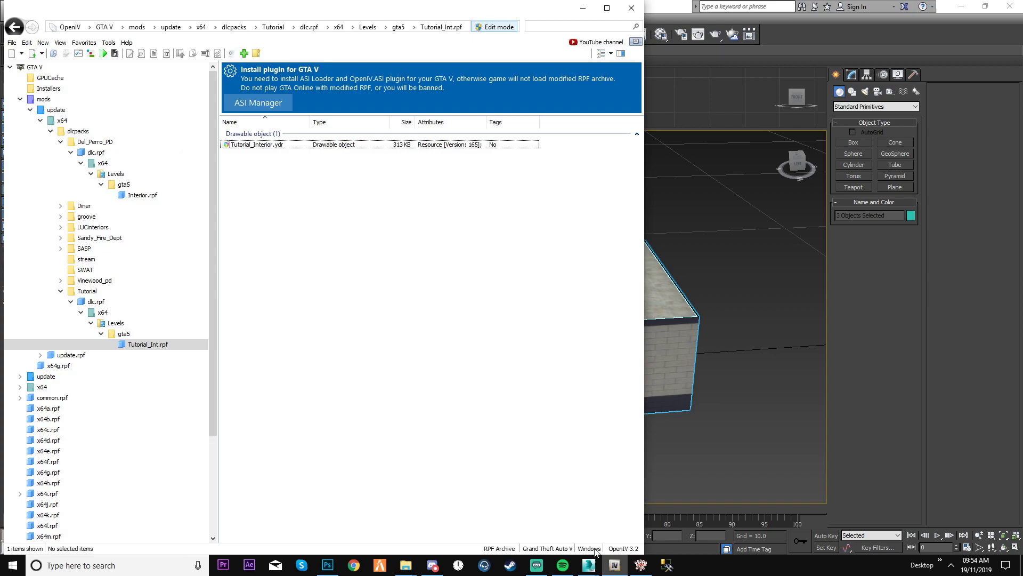
click(278, 146)
double_click(278, 146)
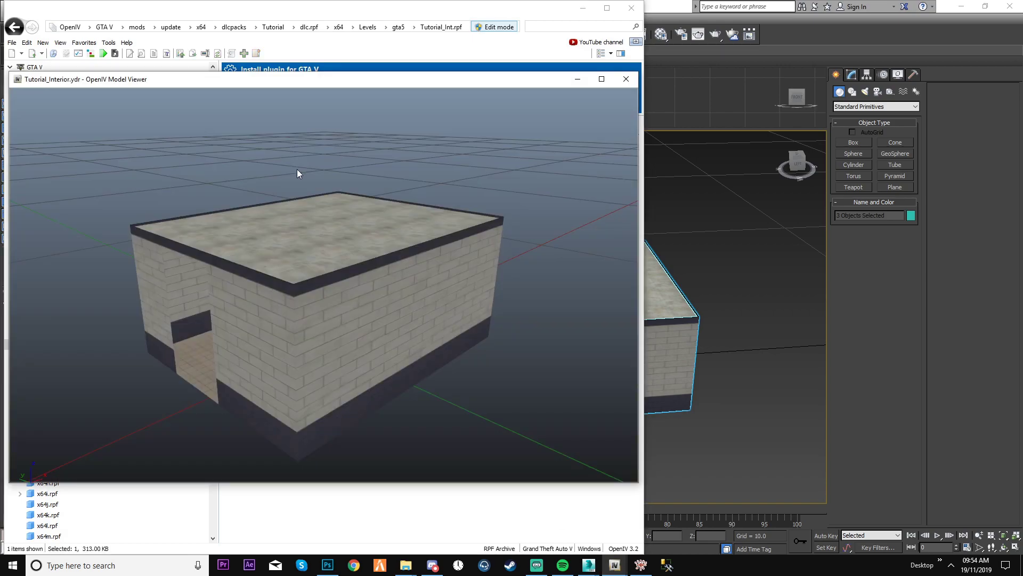
drag(328, 80, 435, 79)
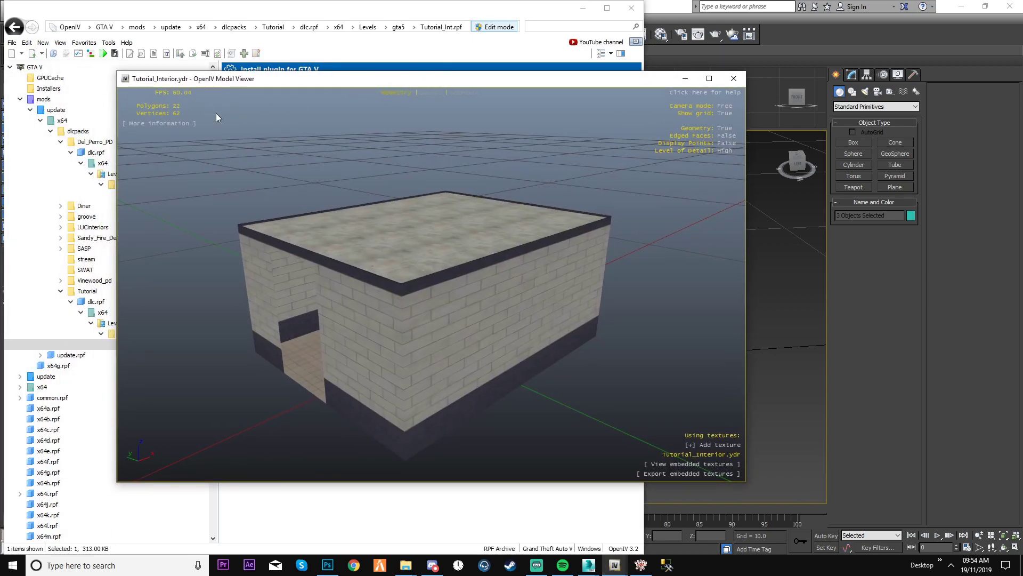
click(734, 78)
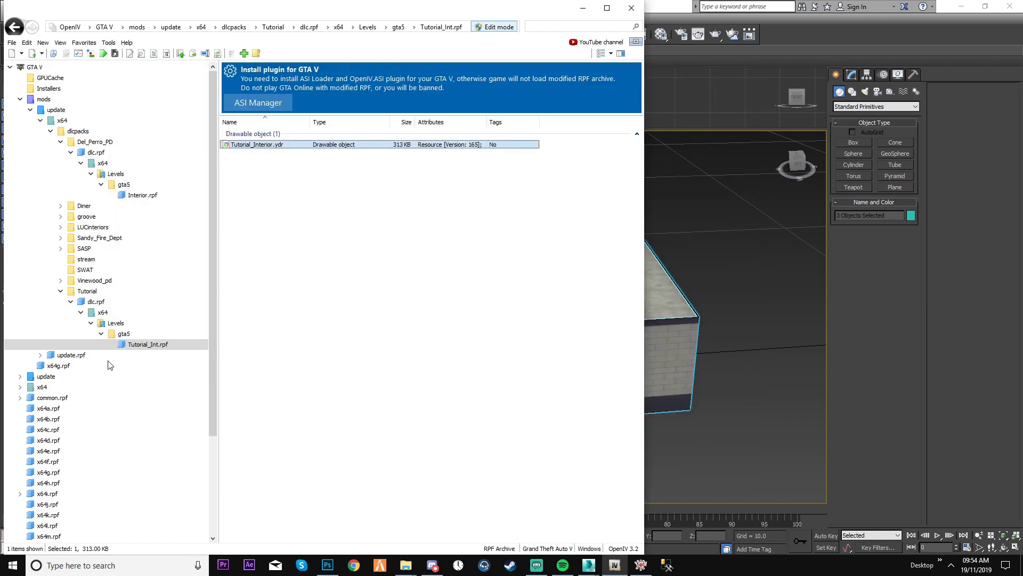
View Del_Perro_Col.ybn from the Del_Perro_PD Interior.rpf in the collision viewer, then close it
click(142, 195)
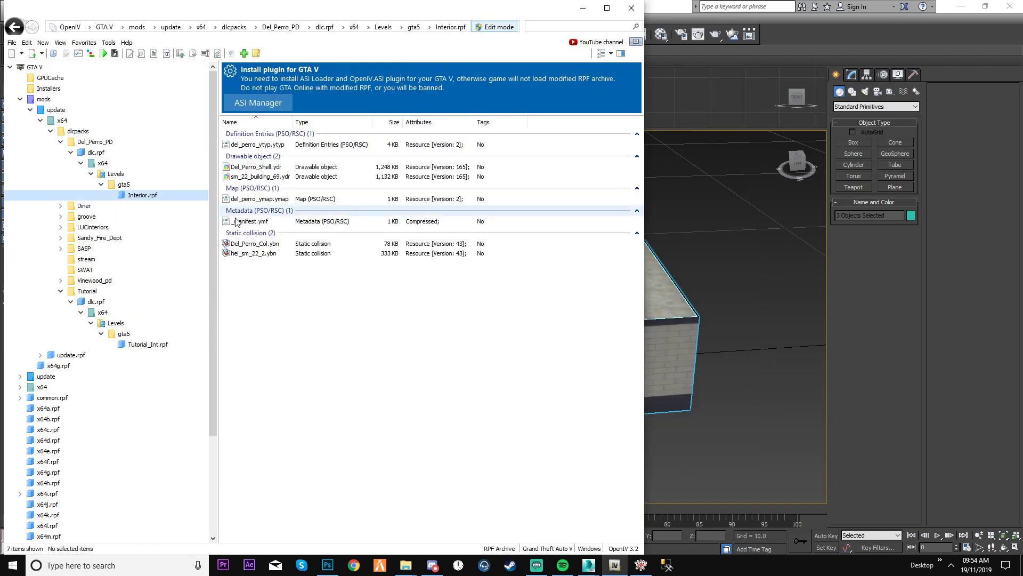
click(266, 170)
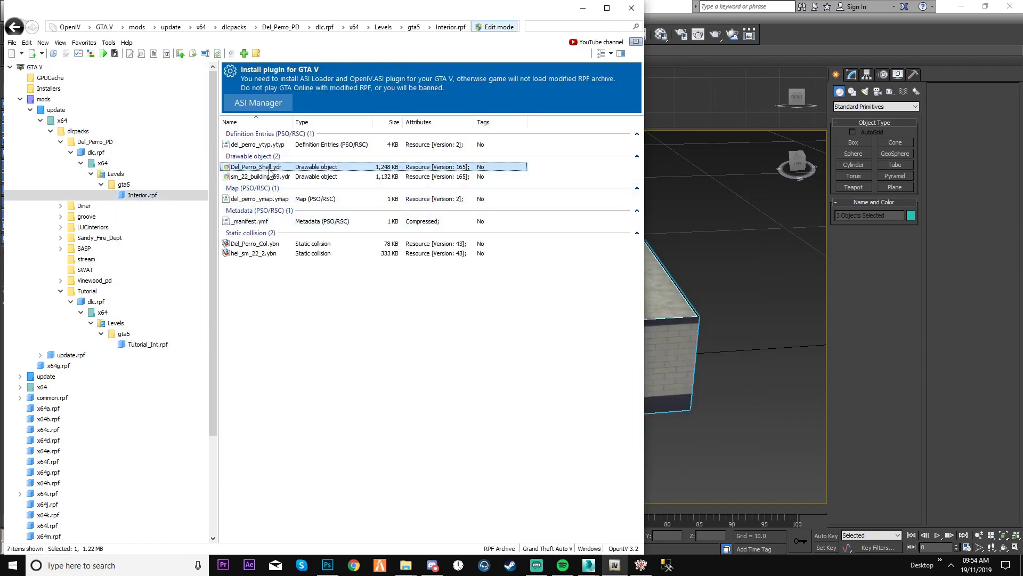
click(263, 243)
double_click(264, 244)
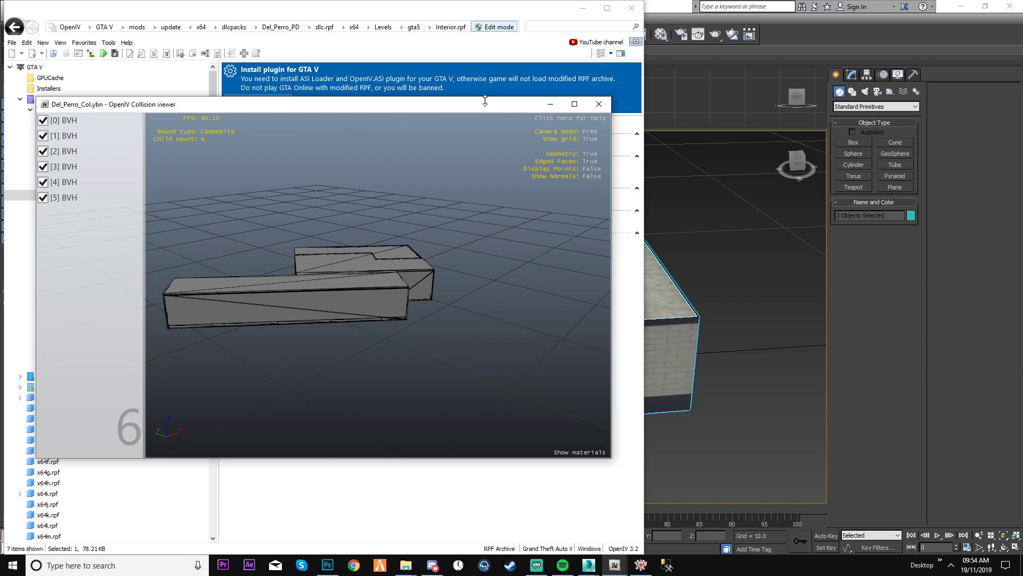
click(599, 104)
Create a collision Composite helper, reselect only the three meshes, and reset the modding suite to categories
click(582, 8)
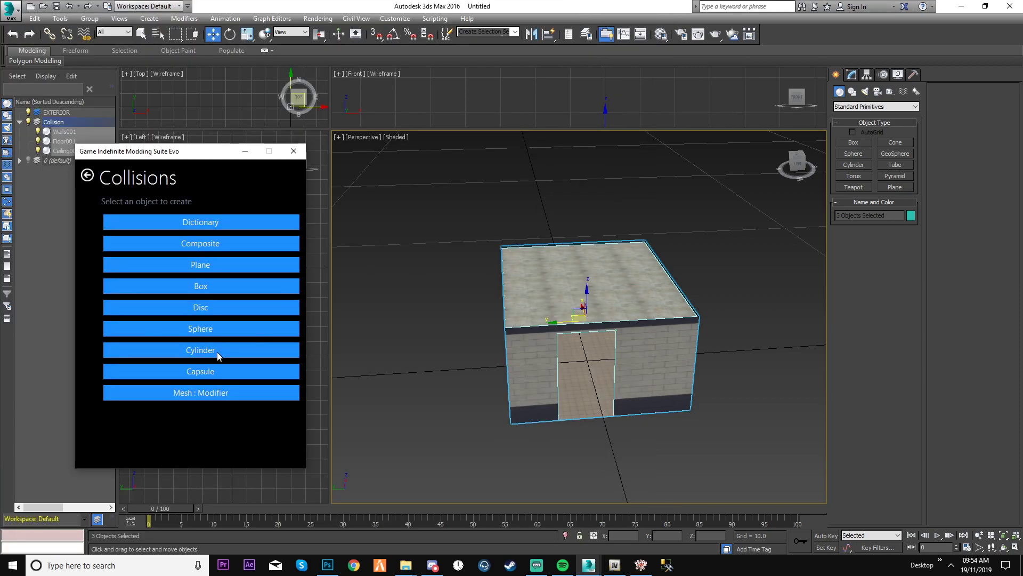
click(213, 244)
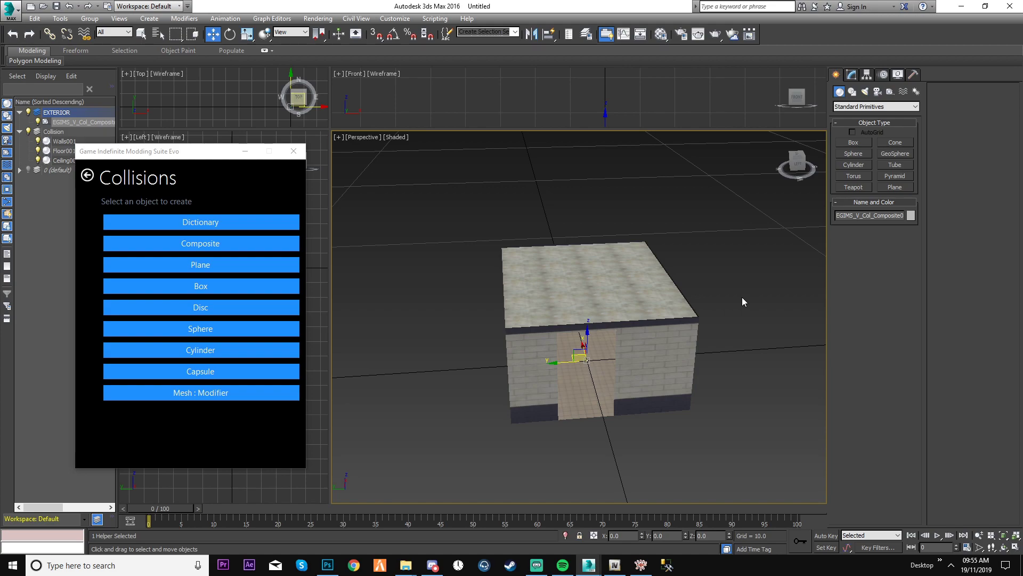
click(390, 295)
drag(469, 468, 708, 218)
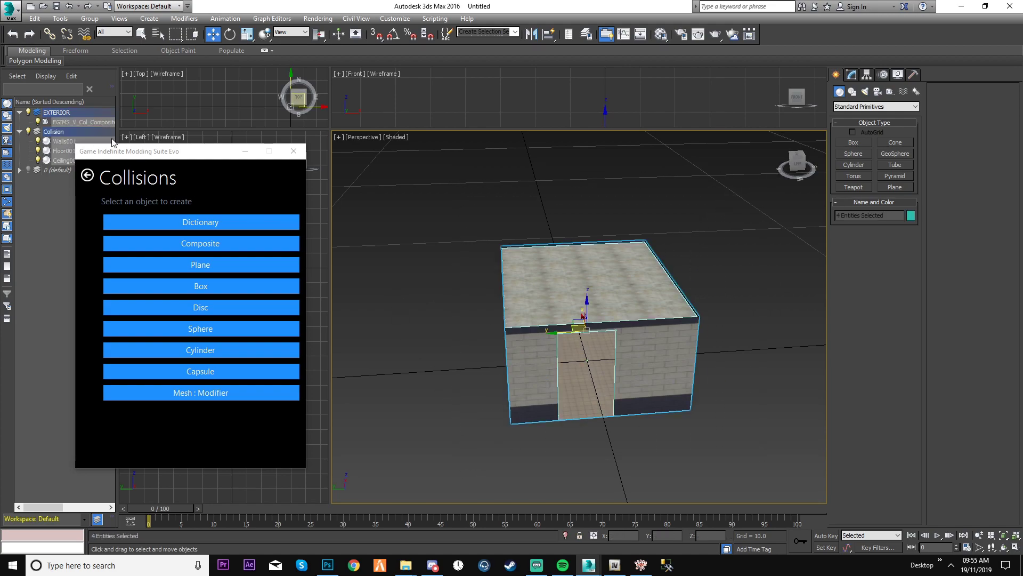
ctrl+click(77, 124)
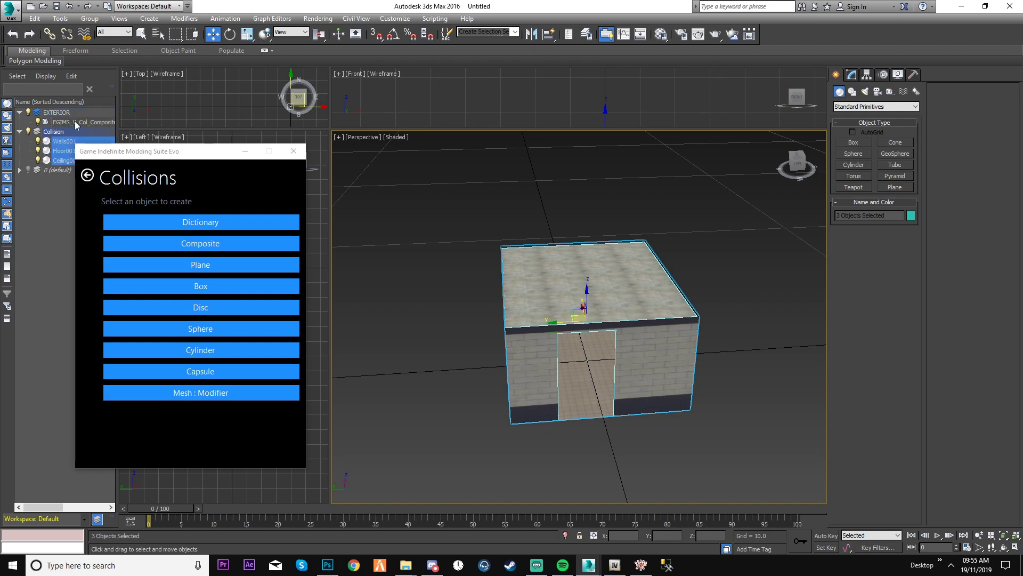
click(235, 396)
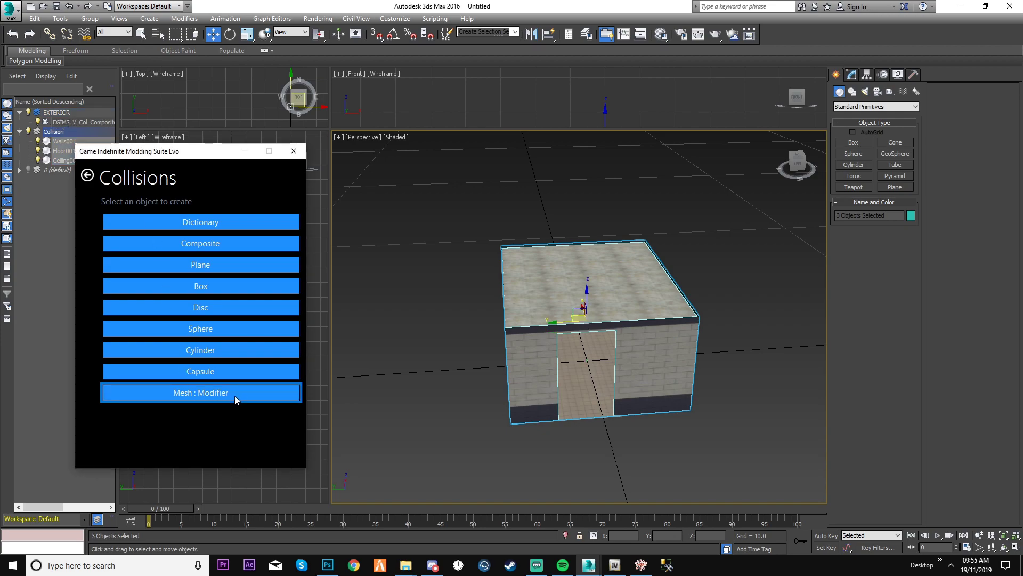
click(87, 175)
Collapse All on the modifier stacks of Ceiling001, Floor001 and Walls001
click(245, 151)
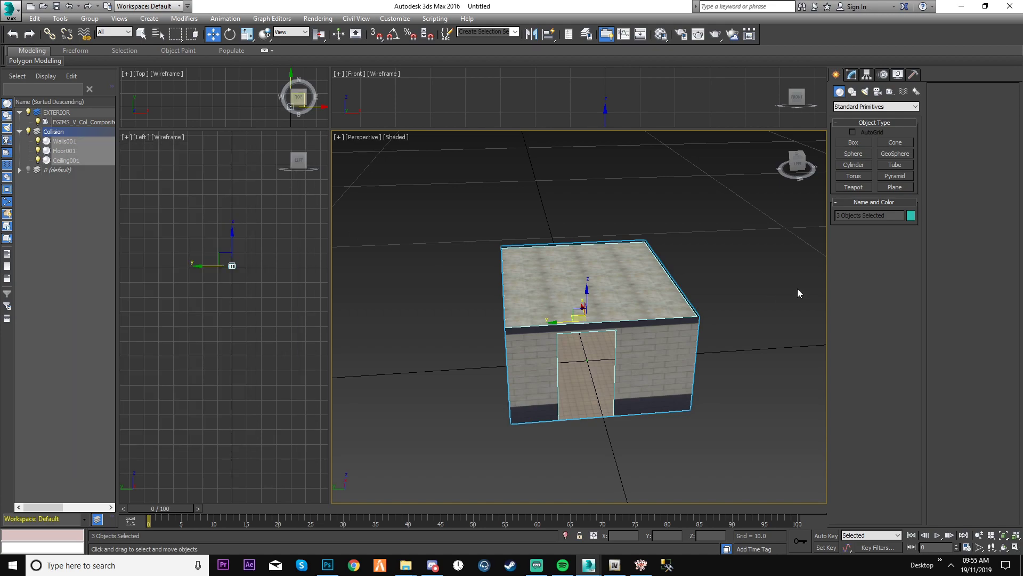
click(632, 317)
click(851, 74)
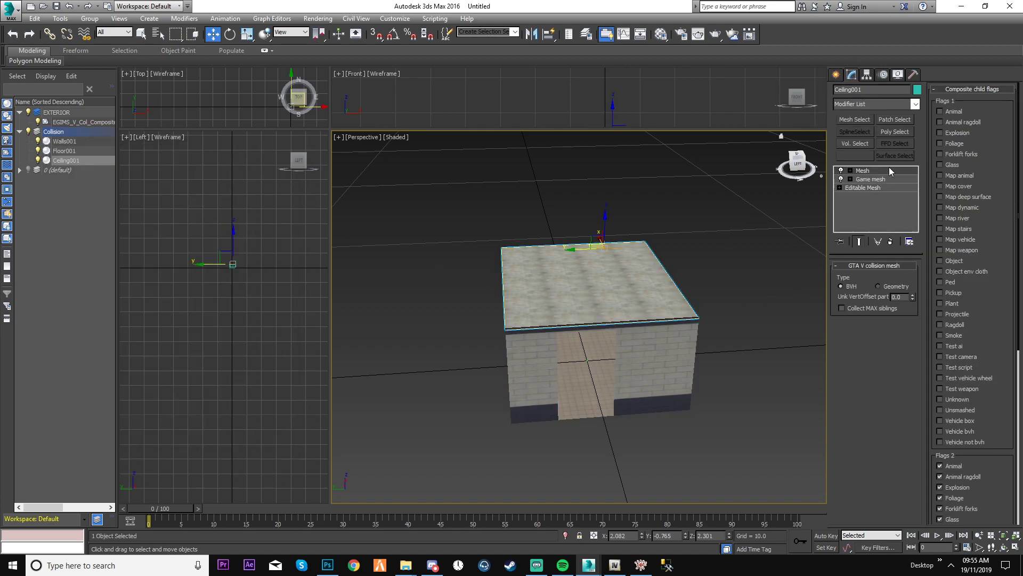
right_click(875, 179)
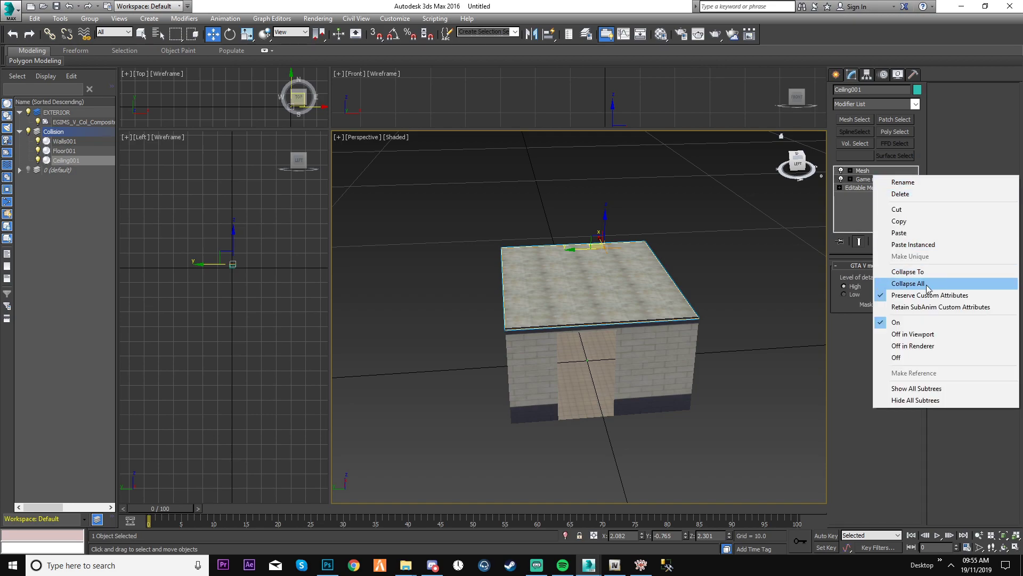
click(928, 288)
click(64, 151)
right_click(857, 176)
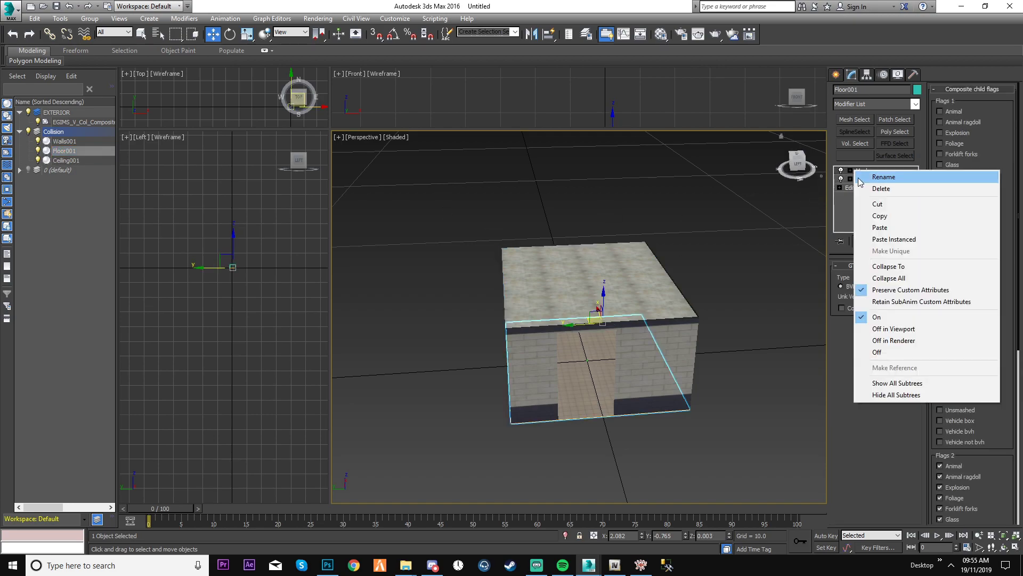
click(889, 277)
click(64, 141)
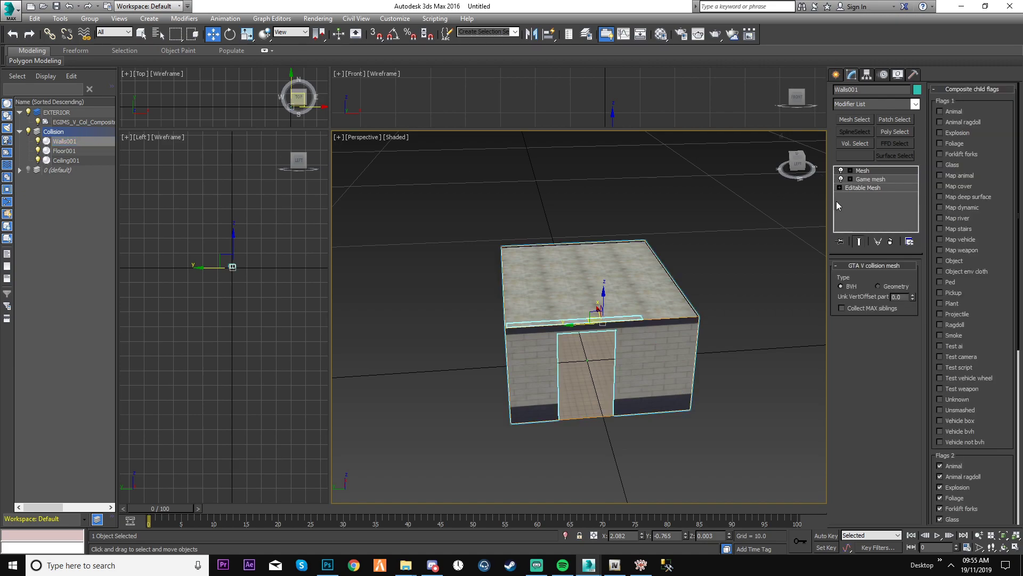
right_click(863, 173)
click(889, 278)
click(486, 247)
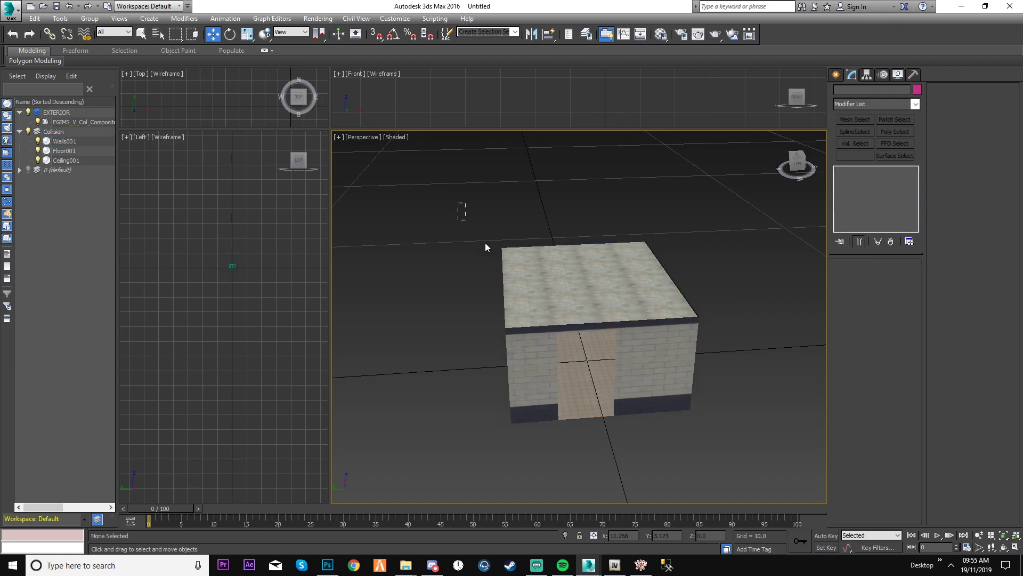
Select the walls, floor and ceiling and check the modding suite's collision object list
drag(485, 247, 786, 465)
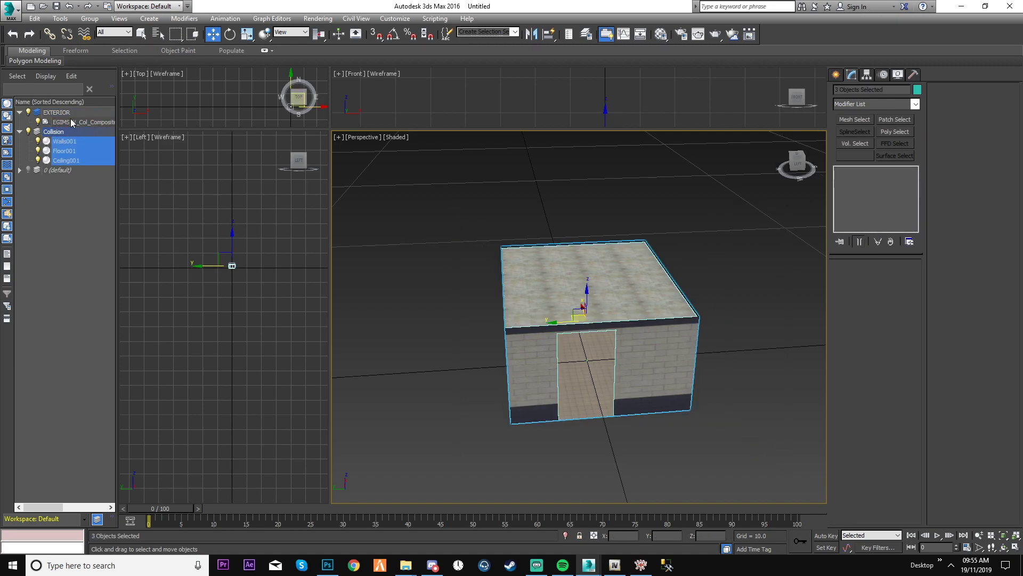
mouse_move(588, 565)
click(646, 514)
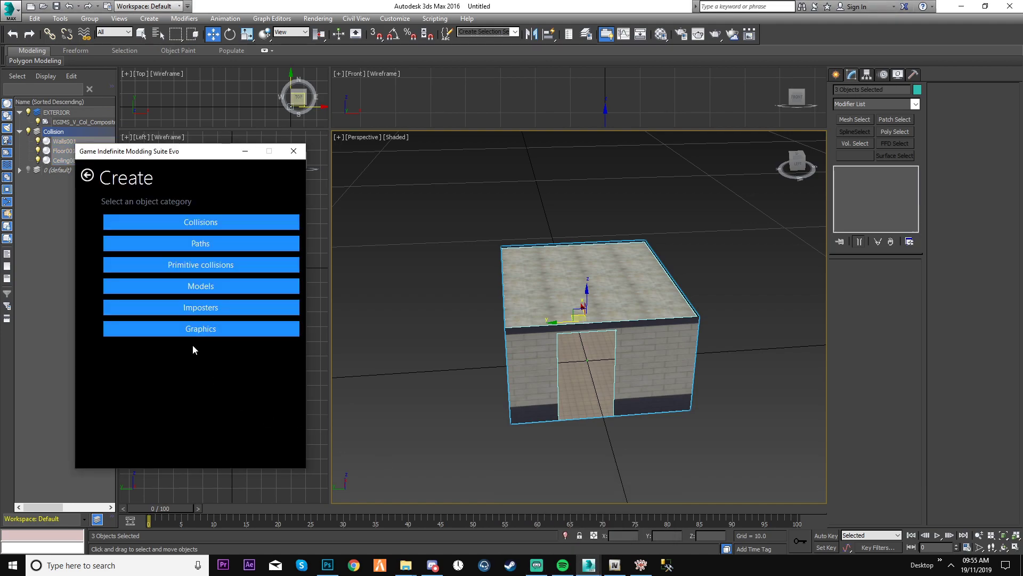
click(215, 229)
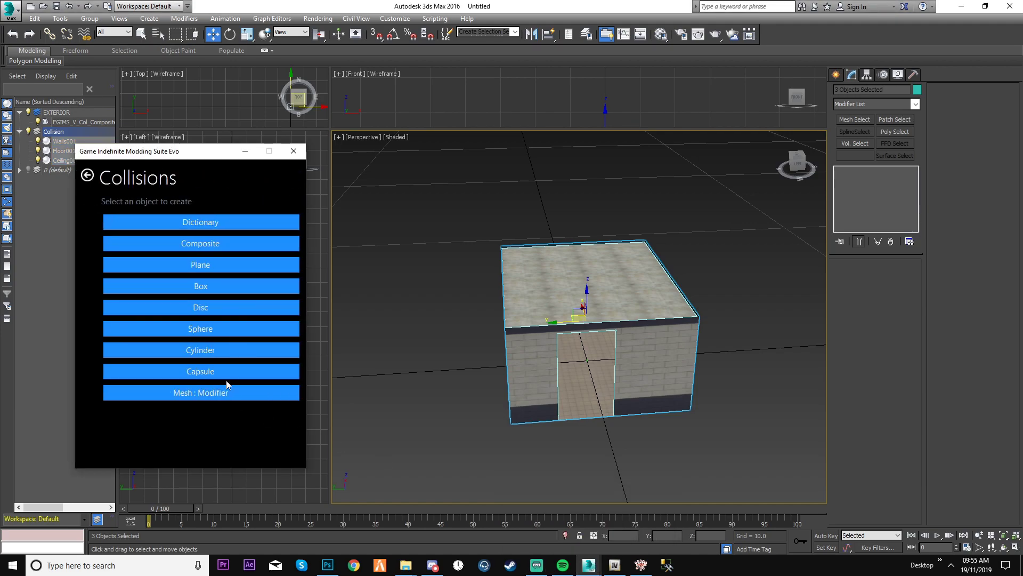
click(87, 175)
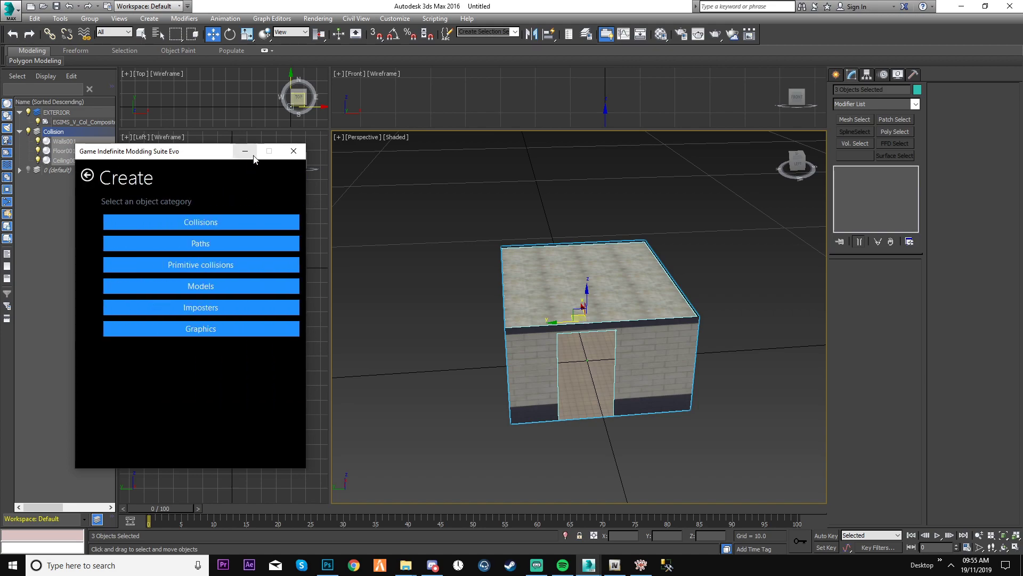
click(246, 152)
Drag the collision composite helper into the Collision layer
click(538, 283)
click(499, 212)
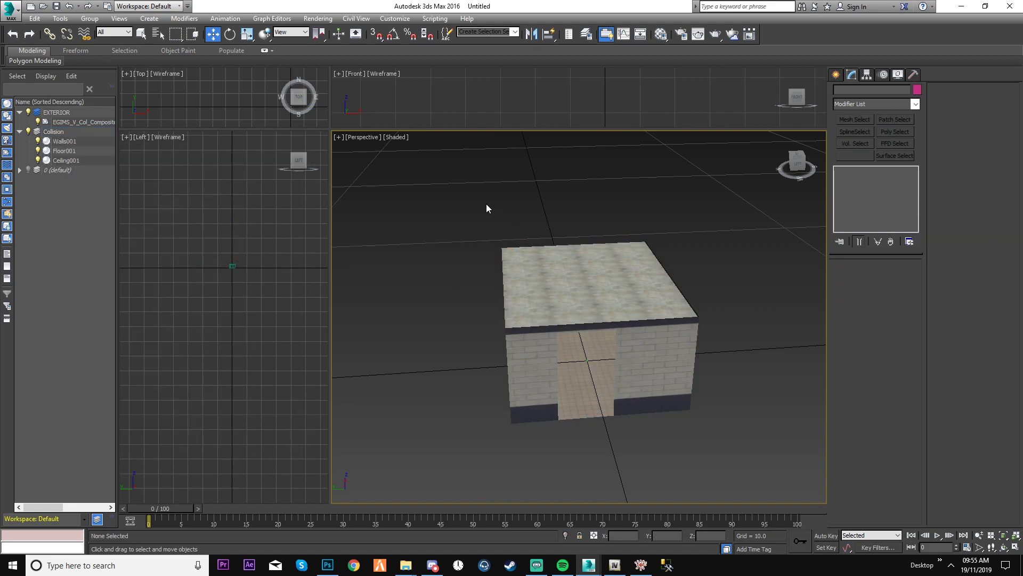
click(61, 122)
drag(80, 124, 53, 132)
click(69, 217)
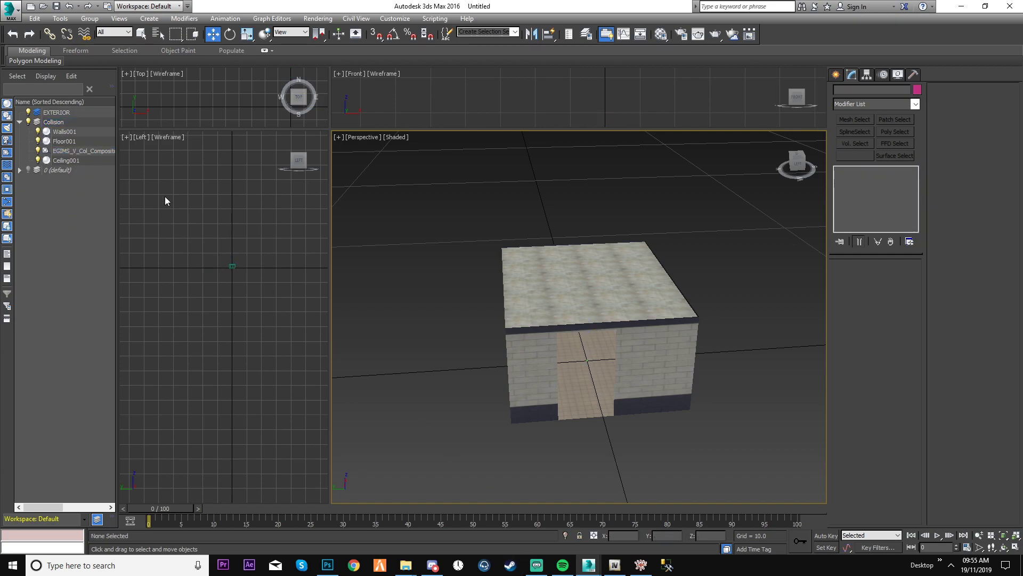
Rename the composite helper to Tutorial_Interior_Collision
click(67, 151)
right_click(107, 151)
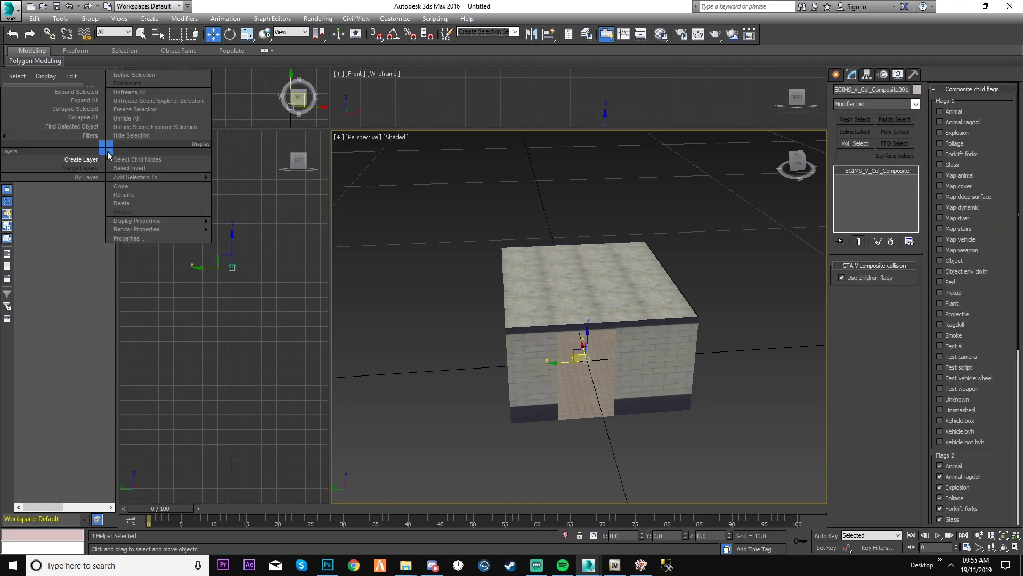
click(139, 194)
text(Tutorial_Interior)
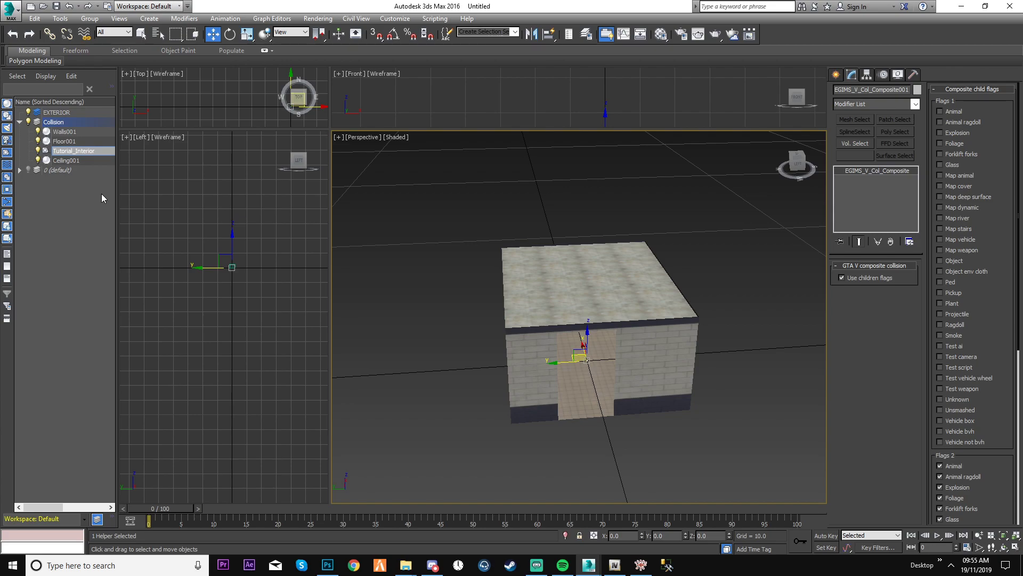
text(_Collision)
key(Return)
click(400, 230)
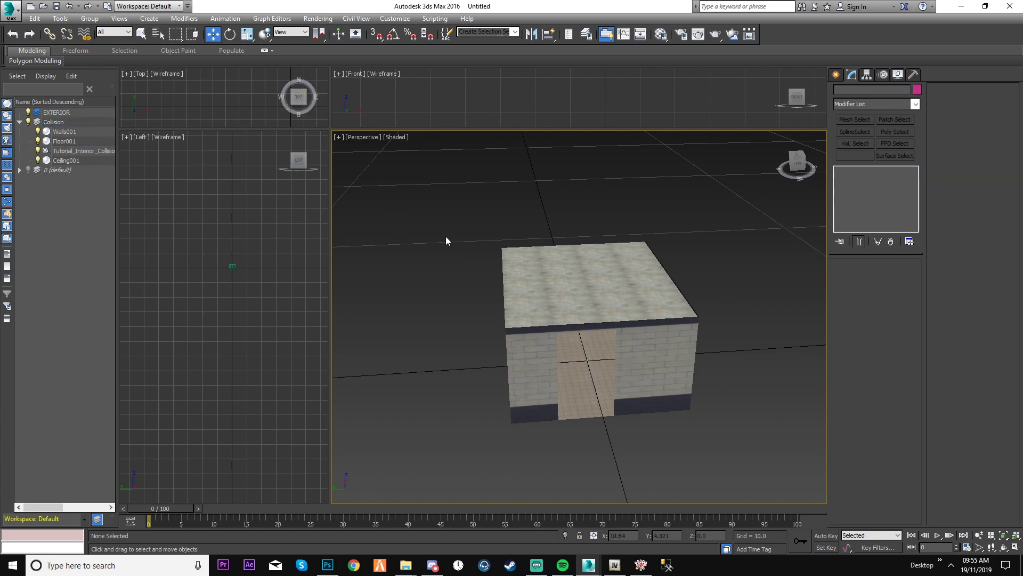
click(81, 152)
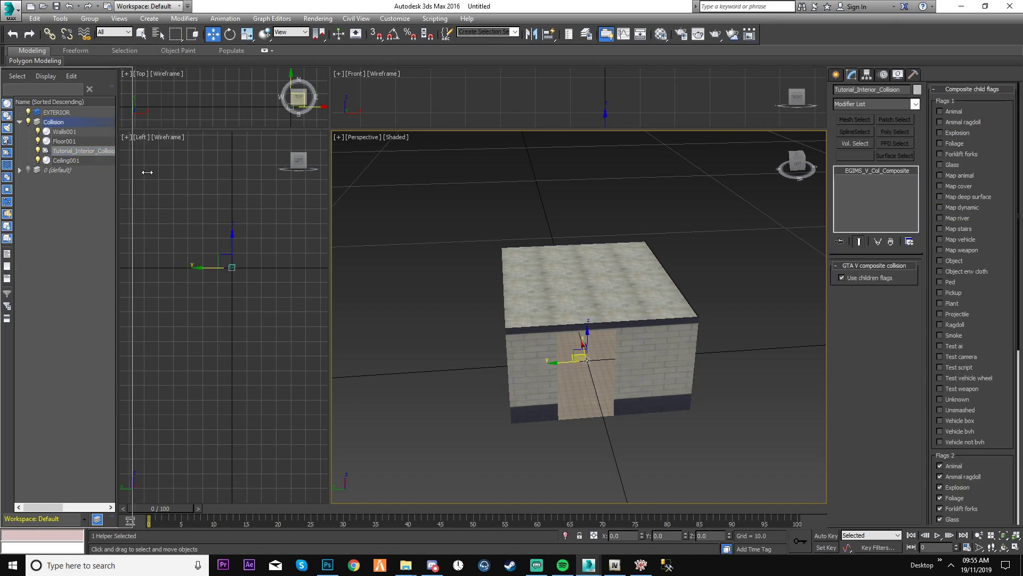
click(417, 223)
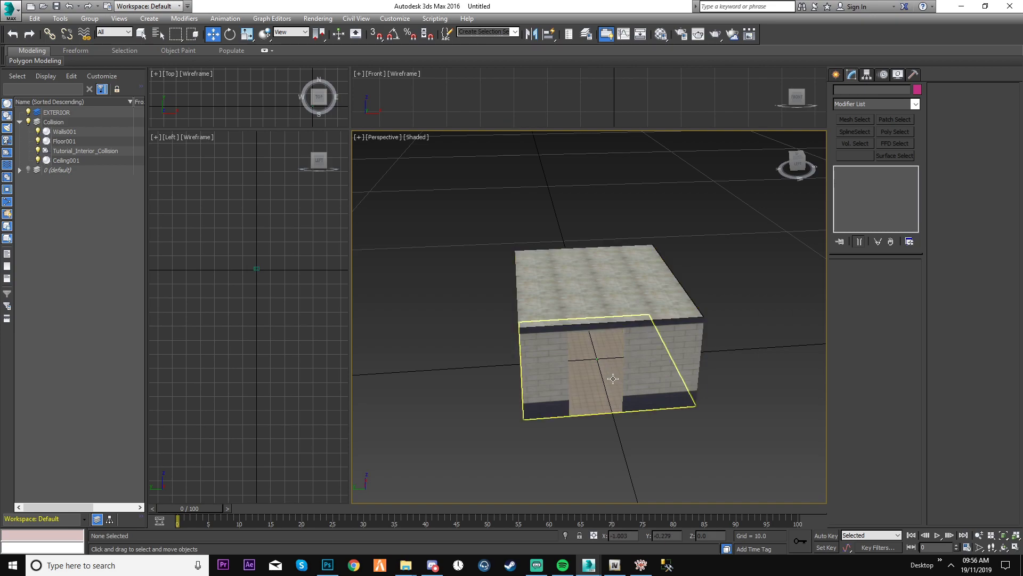
Select Floor001 and tick its Map animal and Map cover collision flags
click(596, 398)
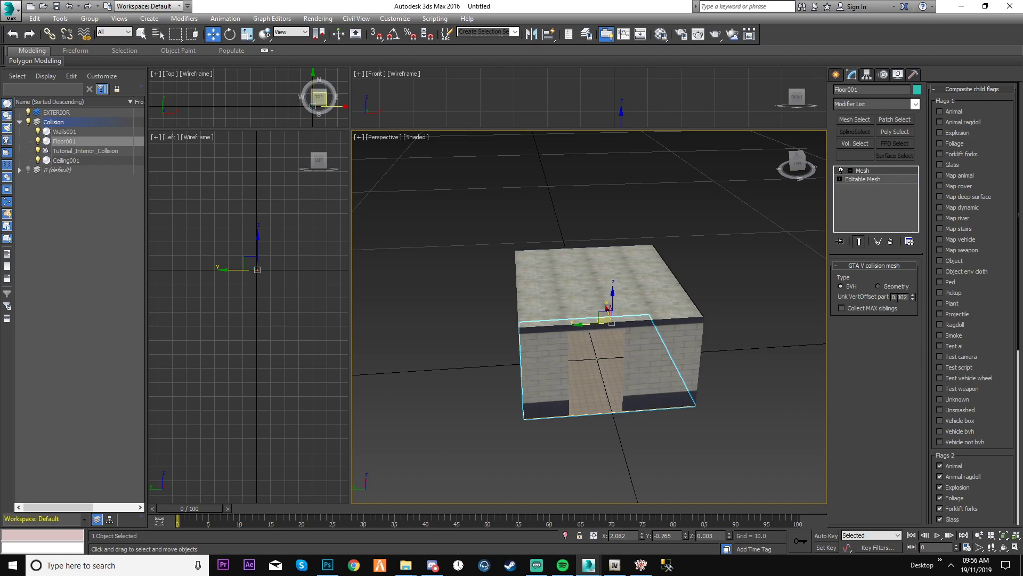
click(736, 450)
click(694, 392)
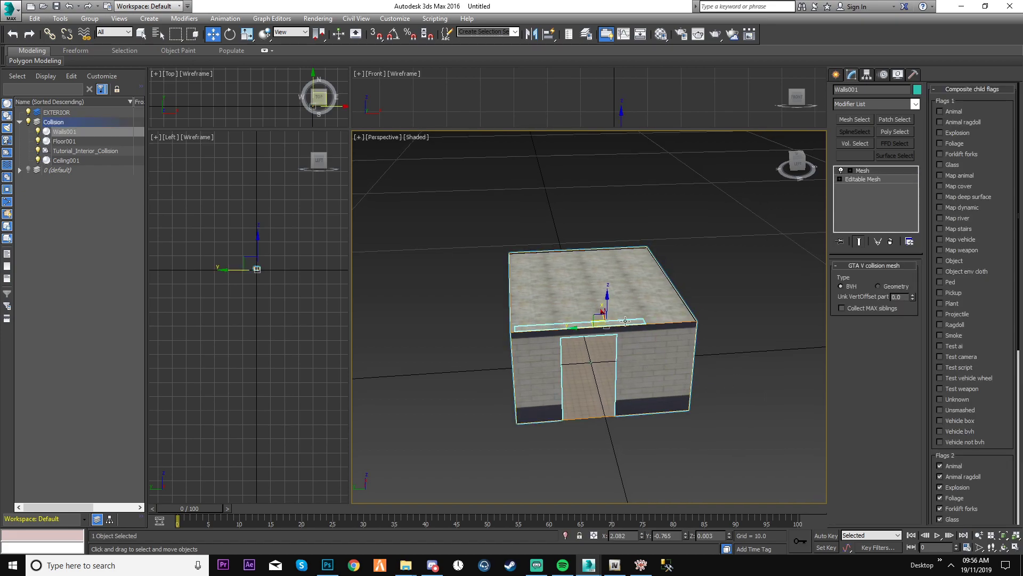
click(598, 378)
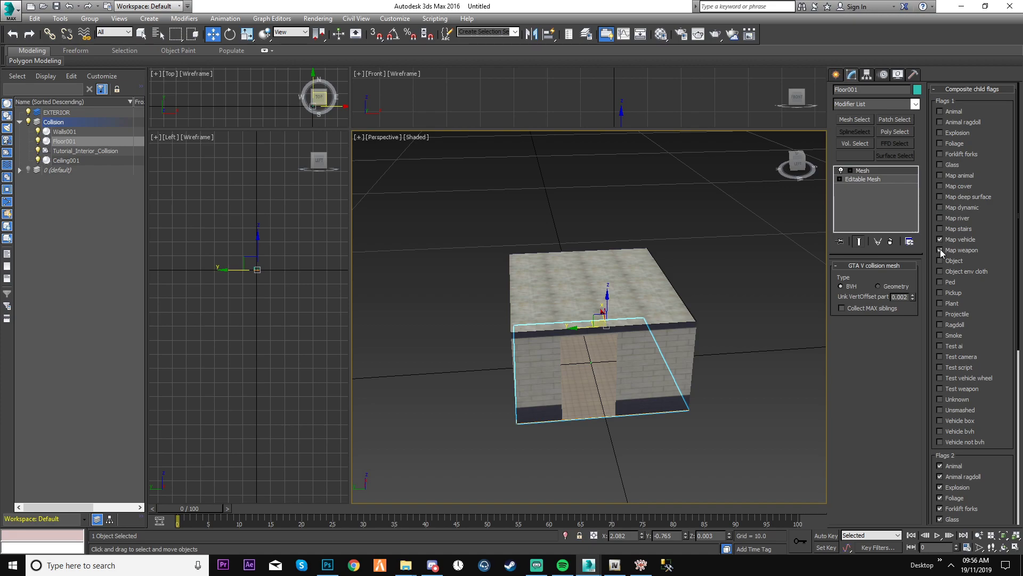
click(940, 176)
click(940, 186)
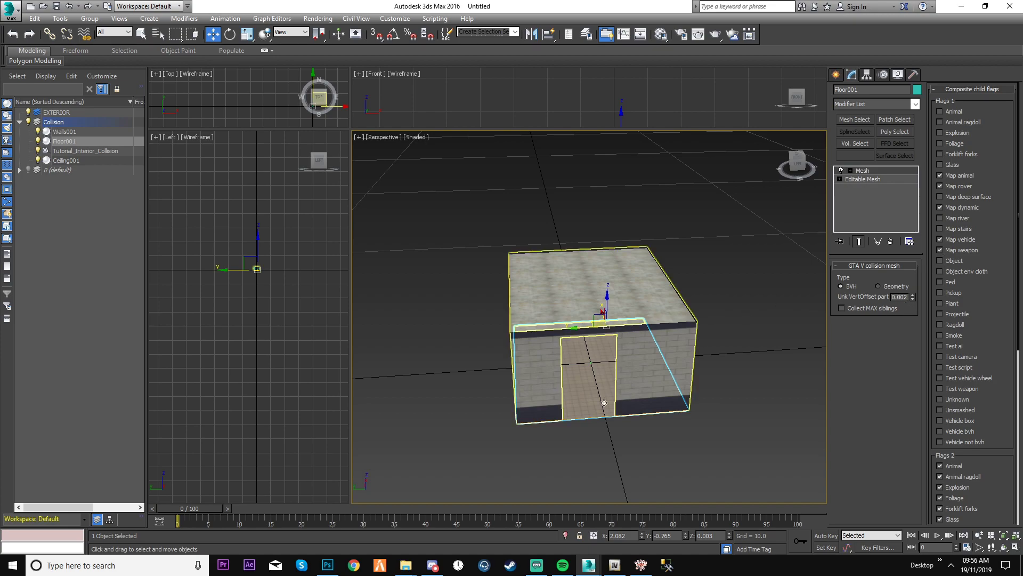
click(595, 459)
click(584, 395)
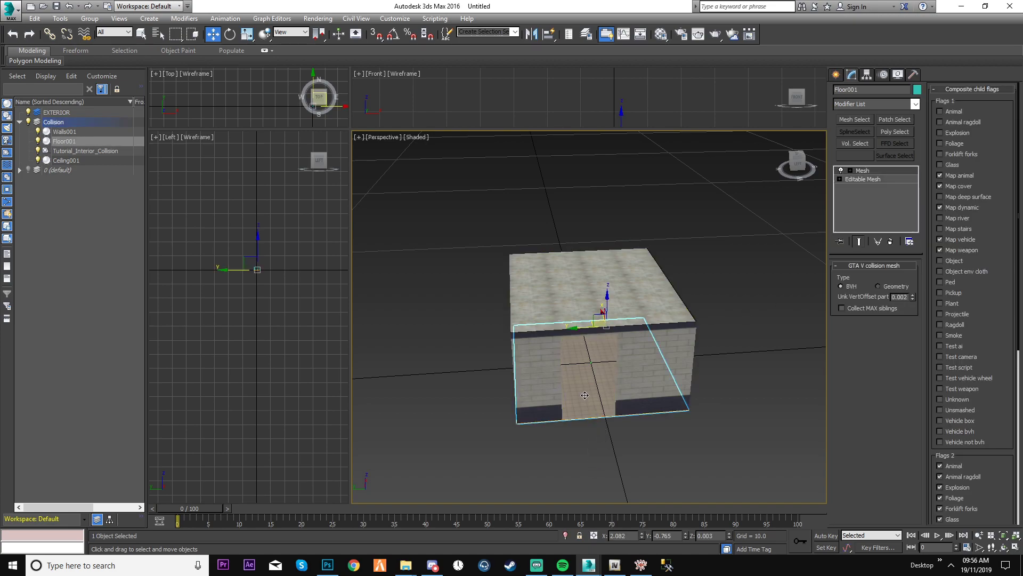
Attach the walls into Floor001's Editable Mesh and confirm the merge
click(884, 180)
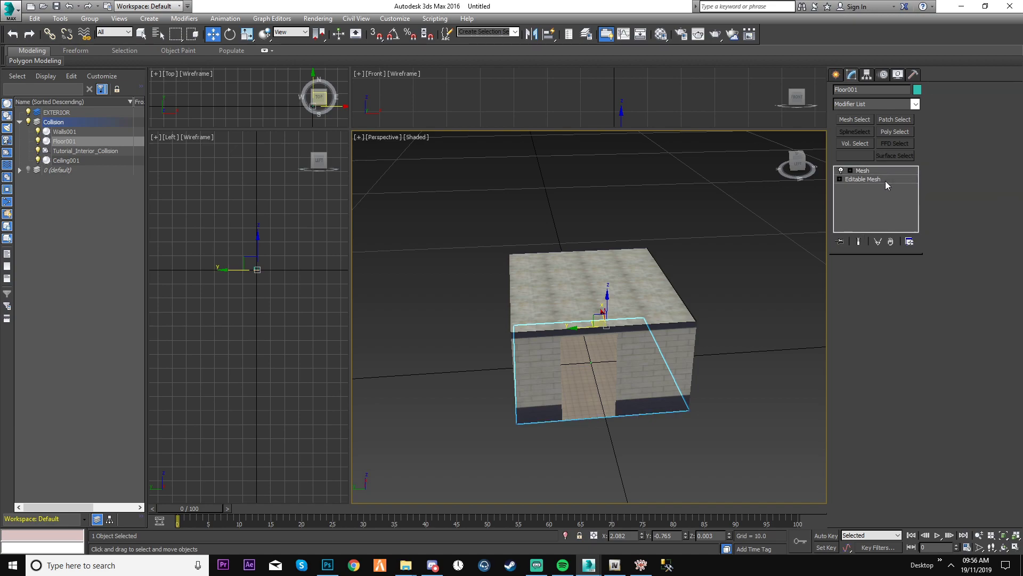
click(646, 389)
click(566, 266)
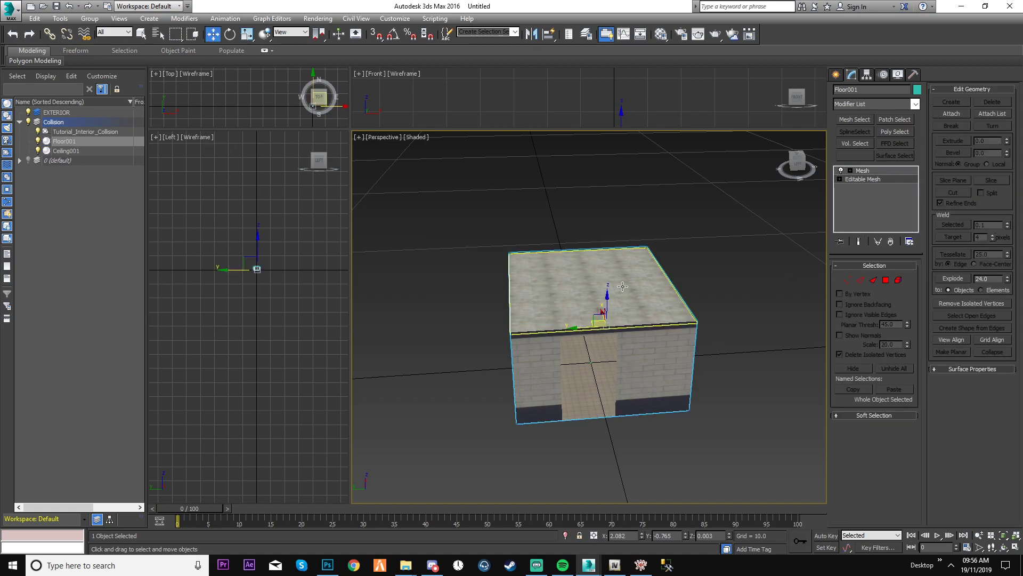
click(629, 288)
click(636, 397)
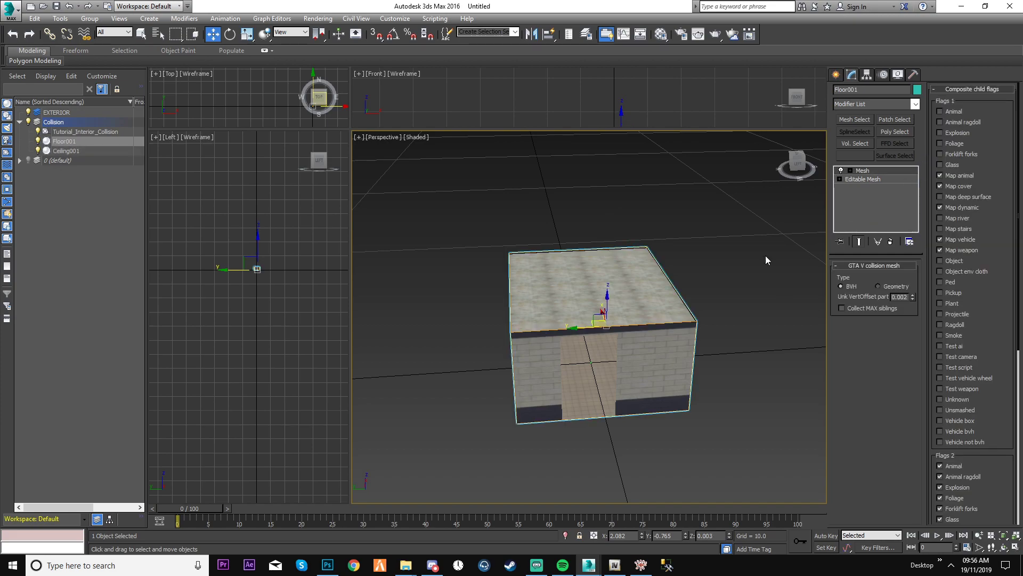
click(616, 295)
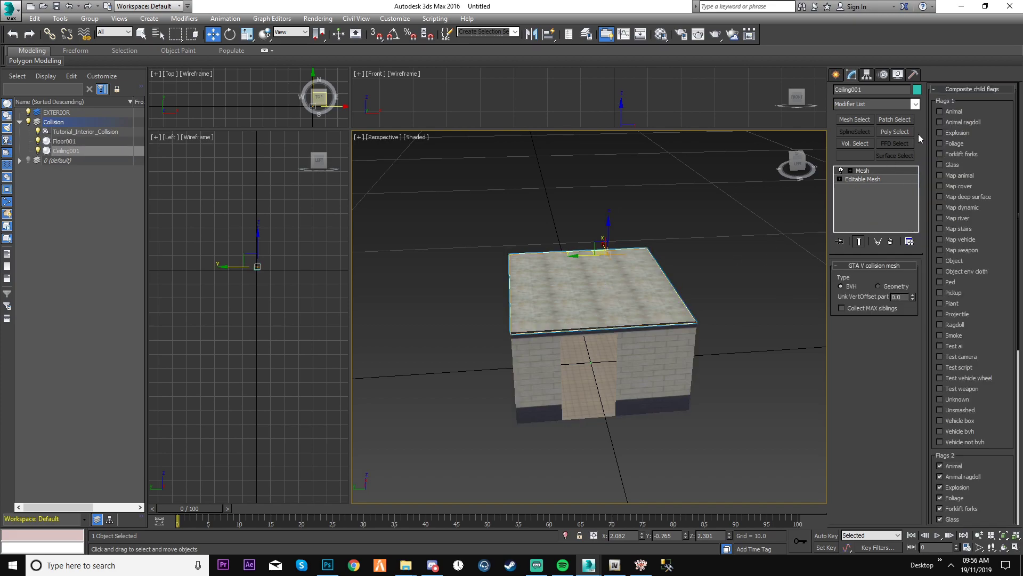
click(642, 372)
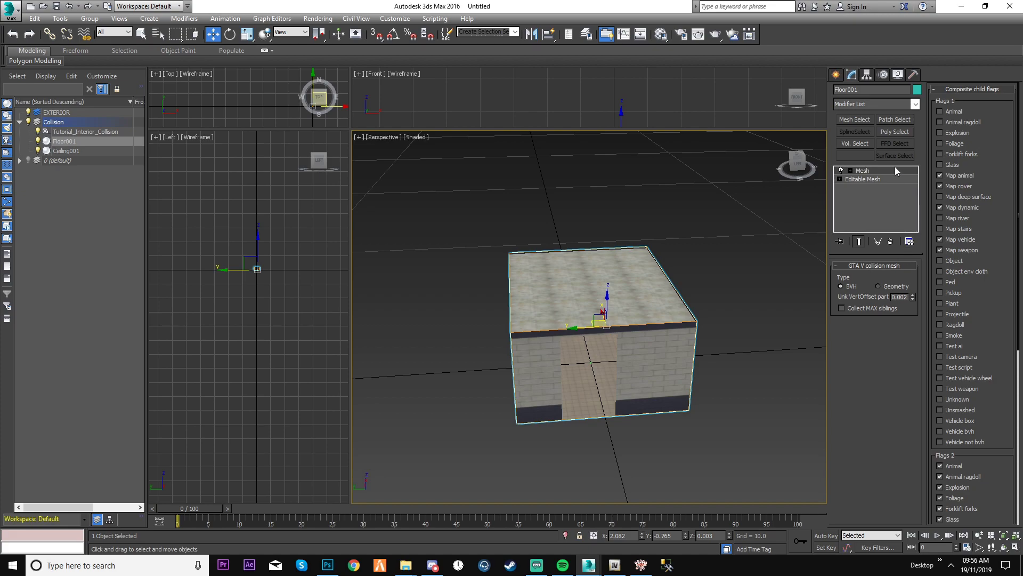
Attach Ceiling001 to Floor001 with matched material IDs, then return to the collision mesh settings
click(874, 180)
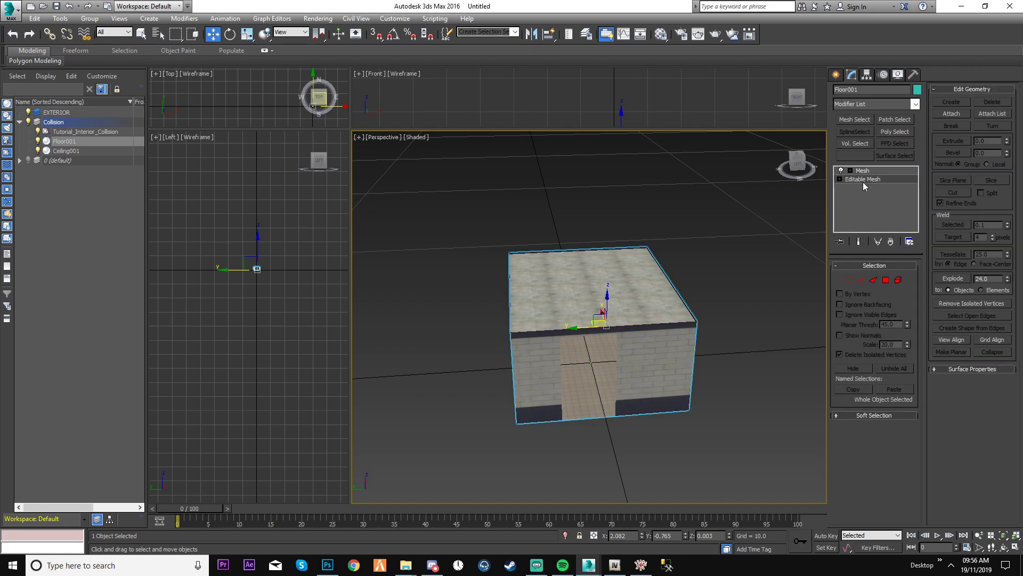
click(951, 114)
click(619, 295)
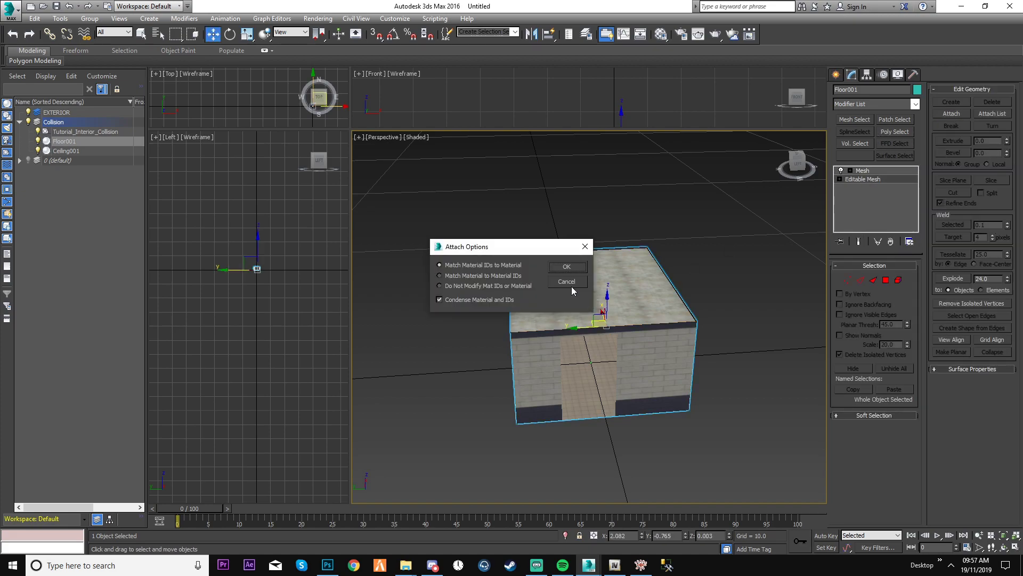
click(566, 268)
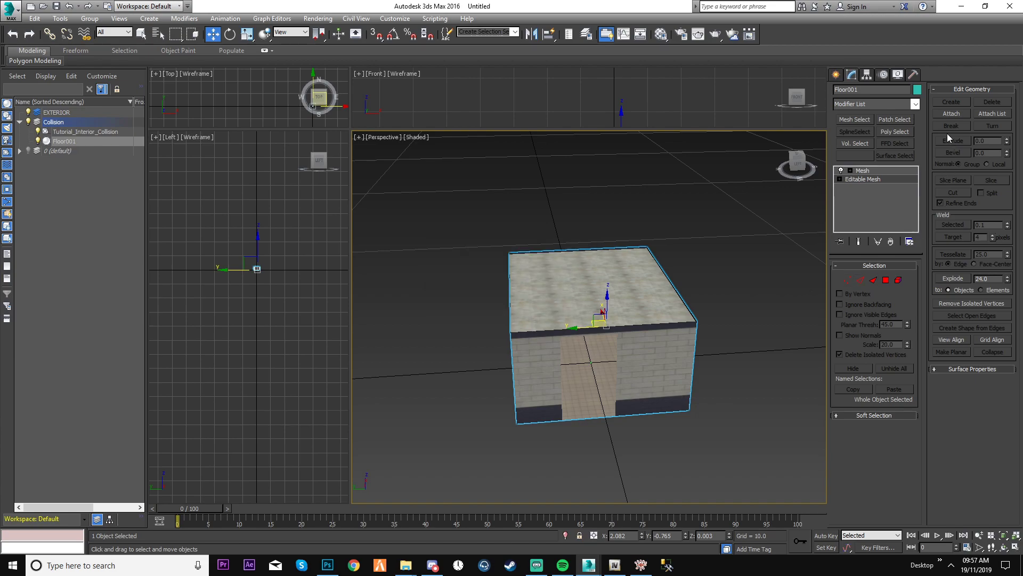
click(631, 300)
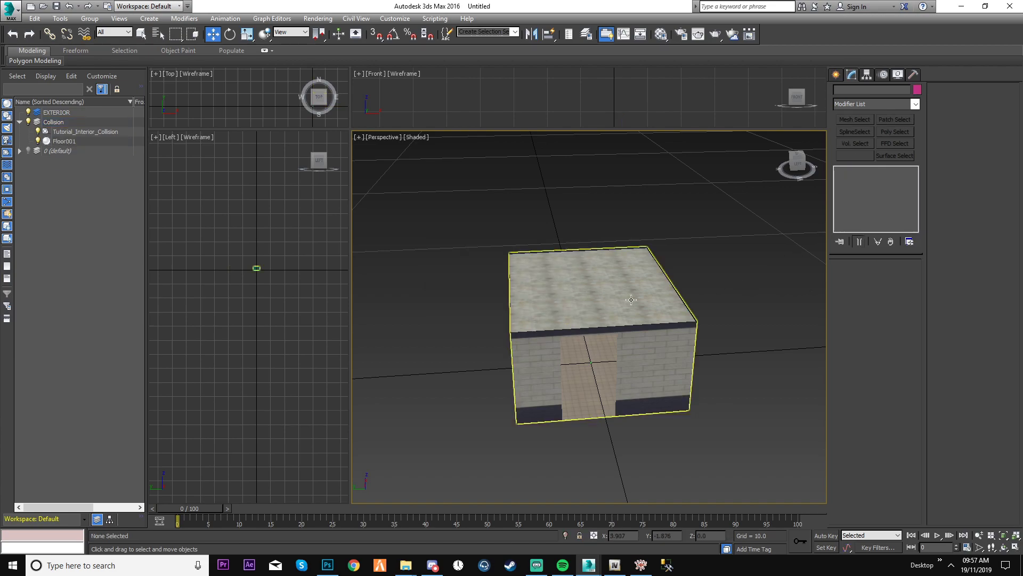
click(499, 298)
click(639, 320)
click(766, 388)
click(636, 332)
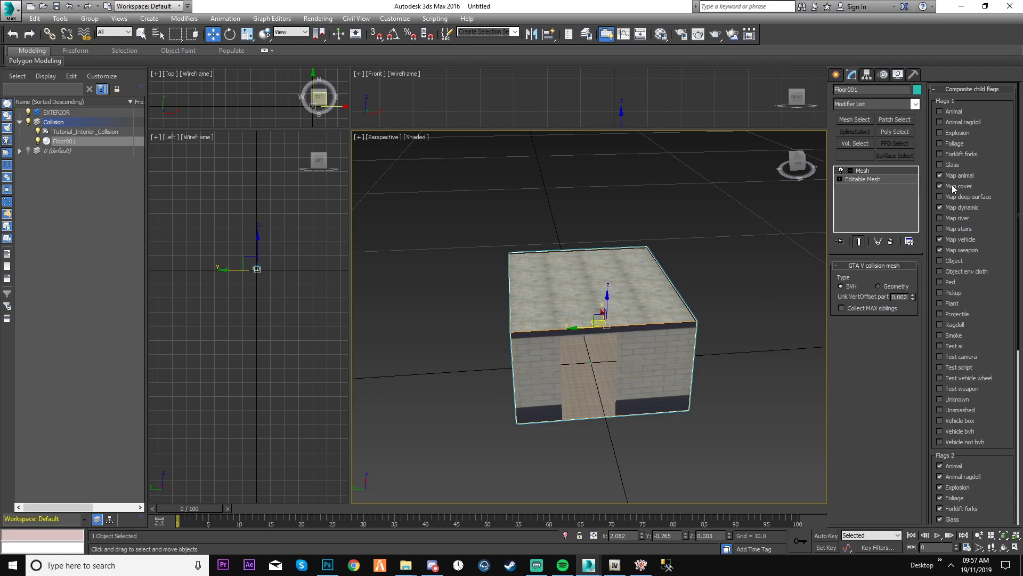
click(71, 134)
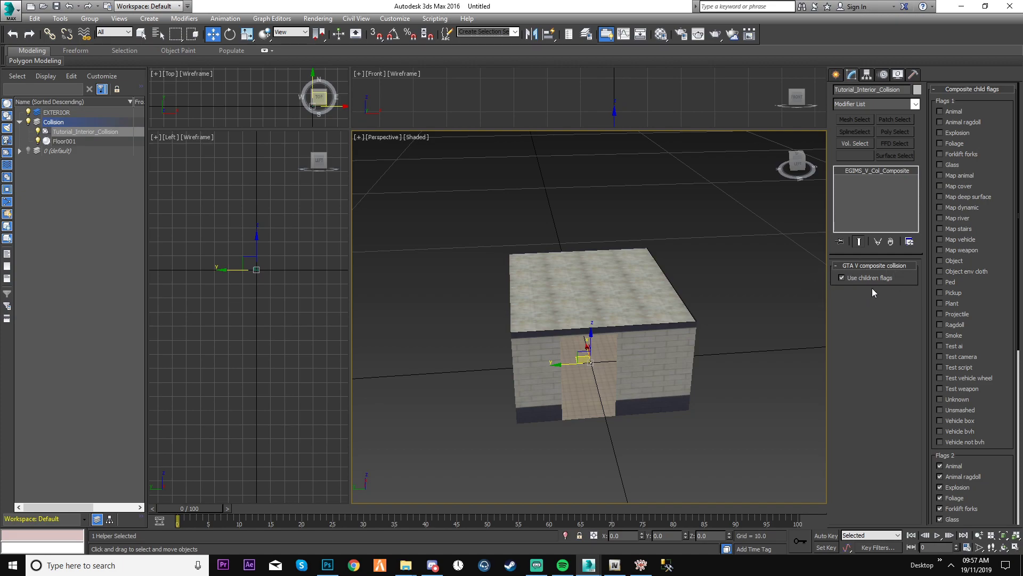
click(764, 280)
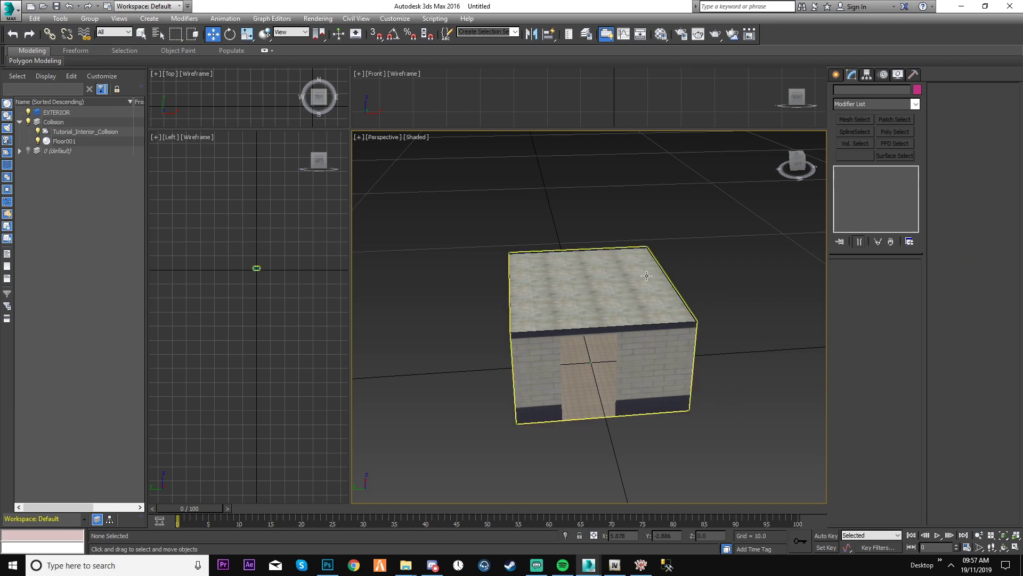
In Schematic View, pull Floor001 away from the Tutorial_Interior model tree
click(640, 34)
scroll(277, 198, down, 2)
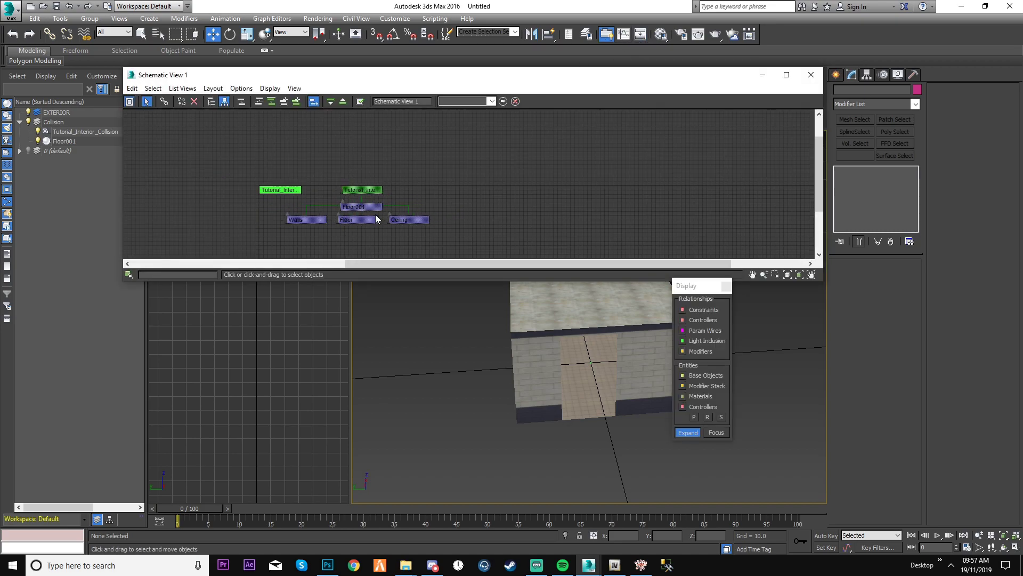
drag(371, 192, 543, 194)
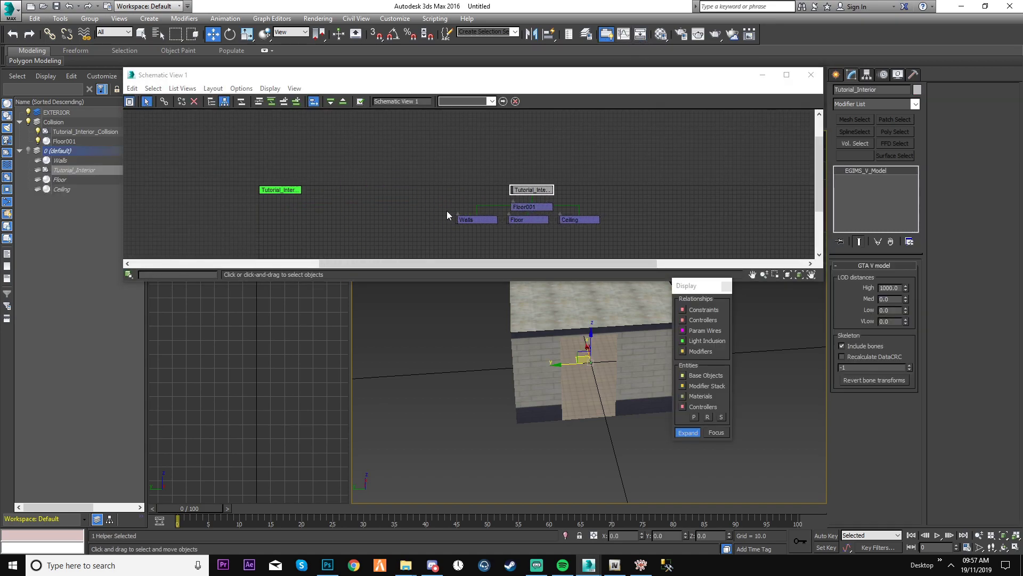
click(541, 208)
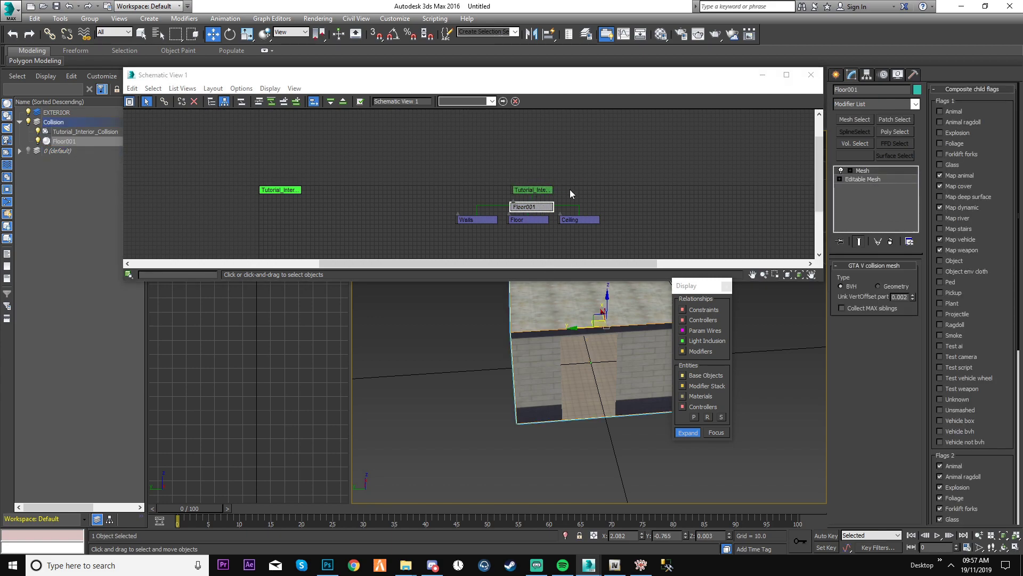
click(176, 104)
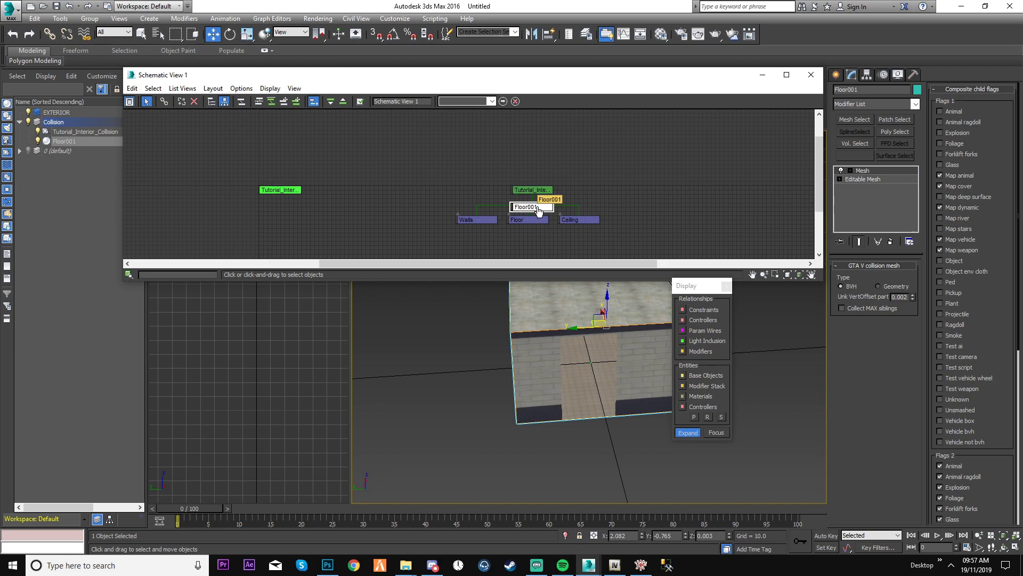
drag(543, 209, 305, 229)
click(306, 229)
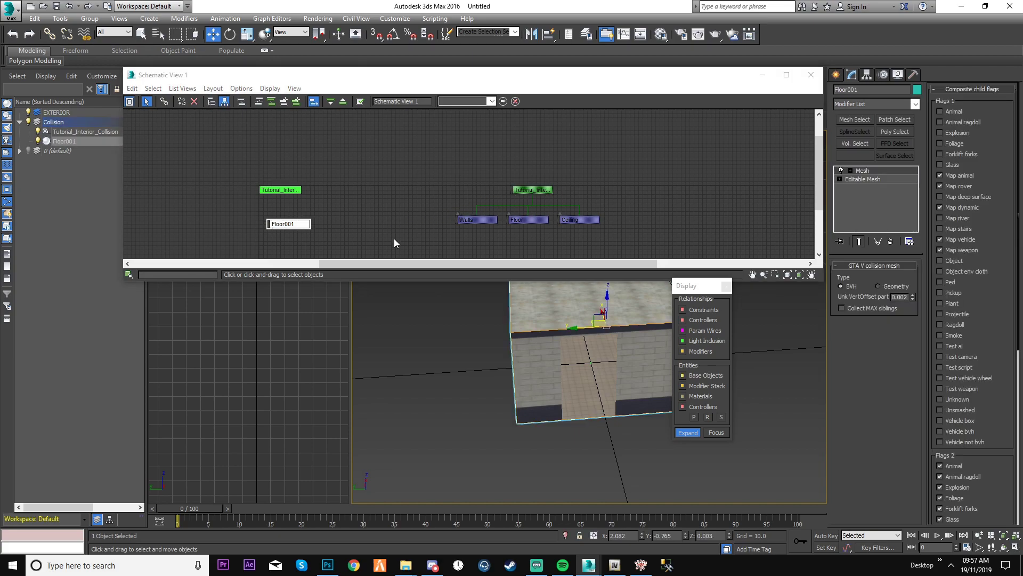
drag(431, 255, 666, 216)
click(561, 244)
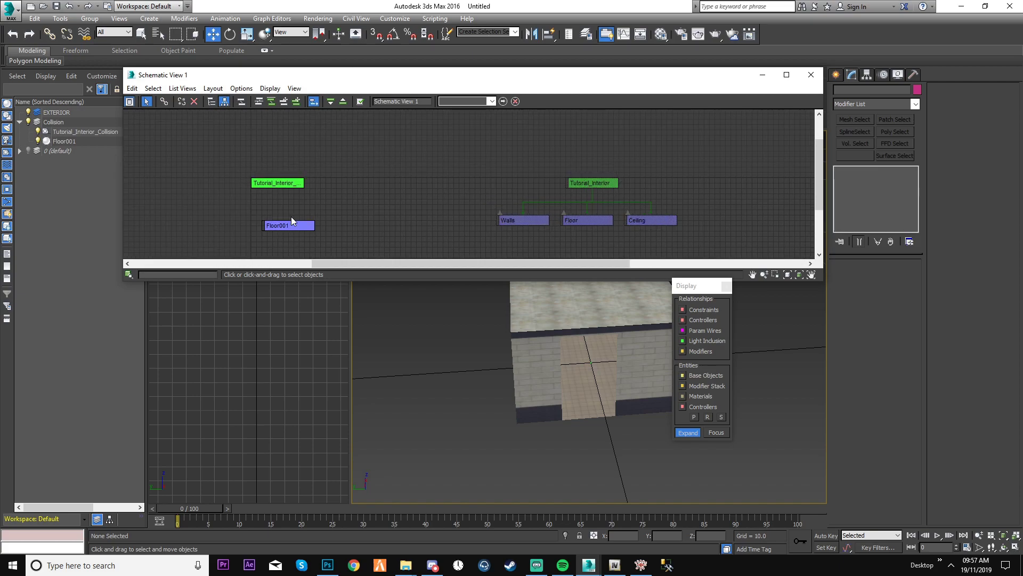
Connect Floor001 as a child of the Tutorial_Interior_Collision node
scroll(410, 205, up, 2)
drag(339, 223, 331, 206)
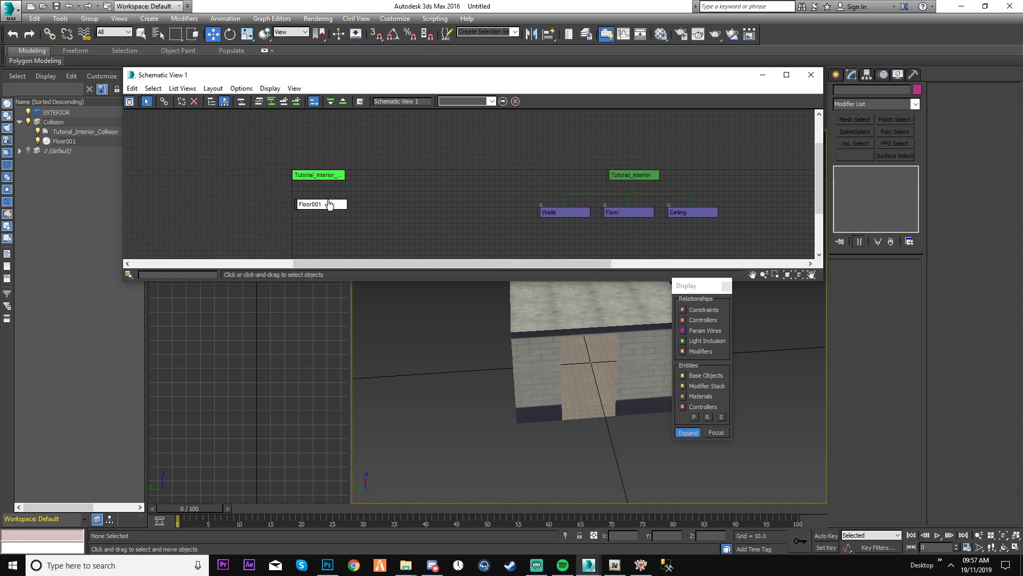
click(328, 176)
drag(245, 165, 407, 192)
drag(404, 232, 273, 200)
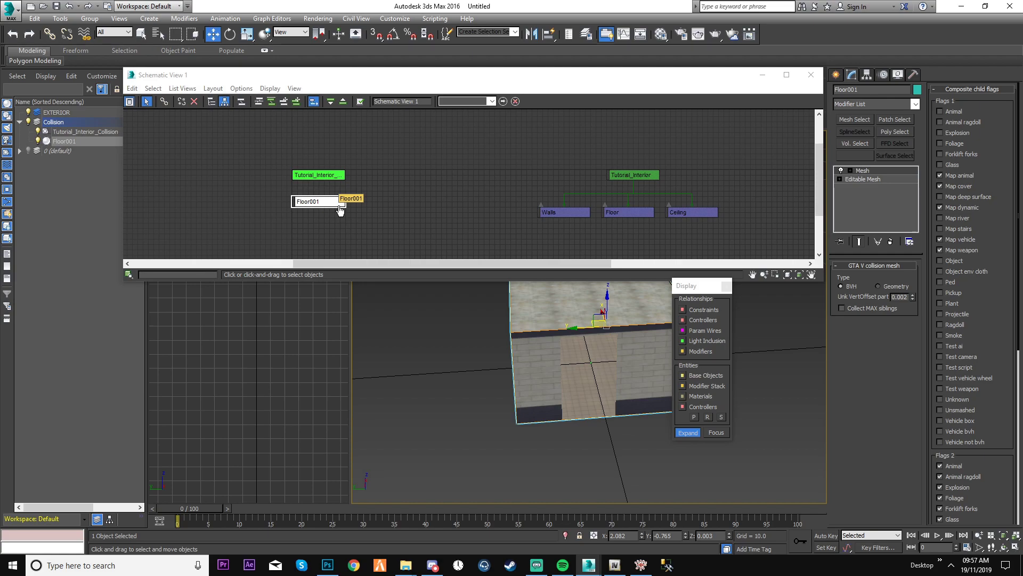
click(164, 102)
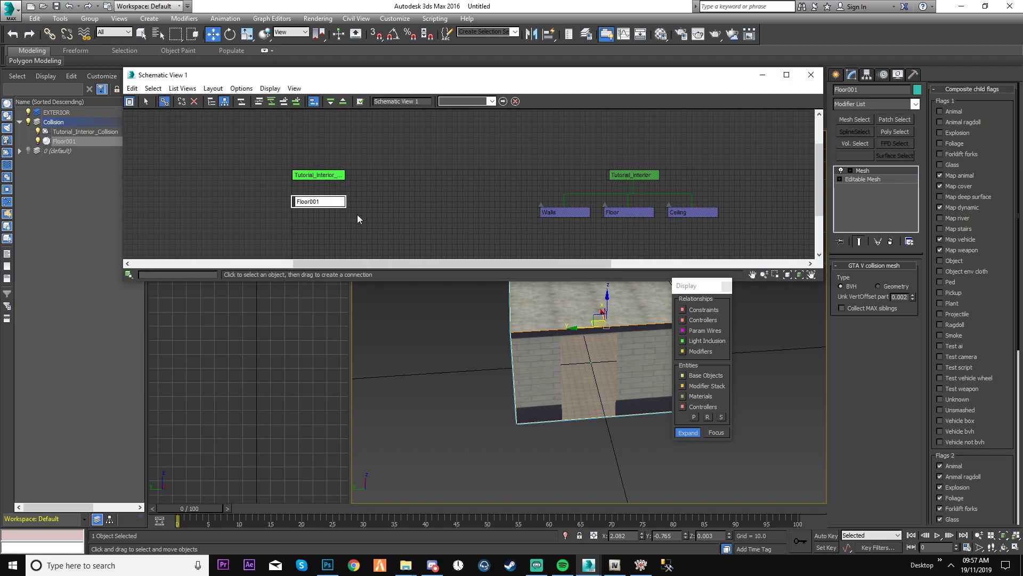
drag(328, 204, 313, 175)
click(309, 153)
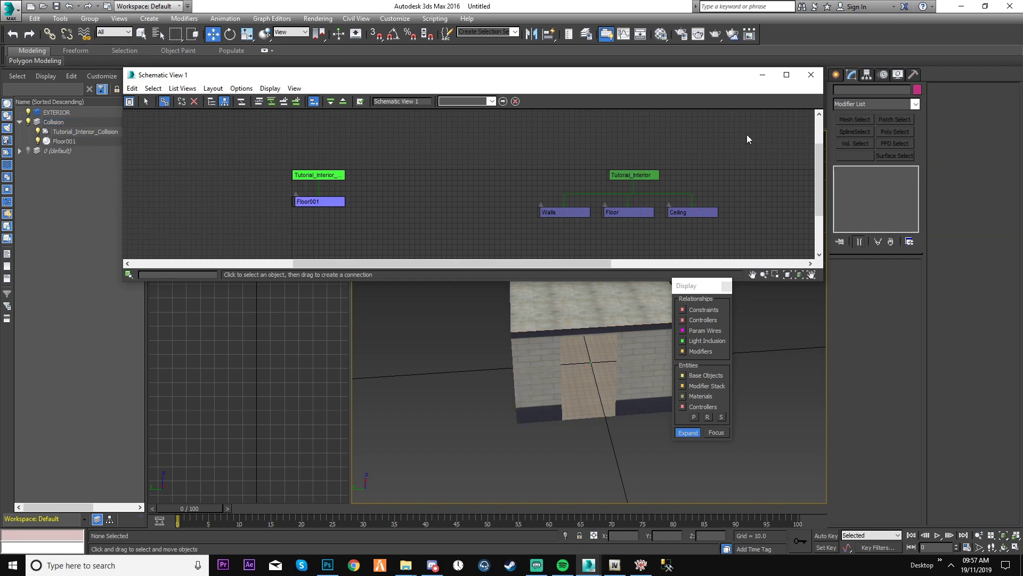
Close the schematic view and start a GIMS Evo export to the Desktop
click(812, 74)
click(590, 565)
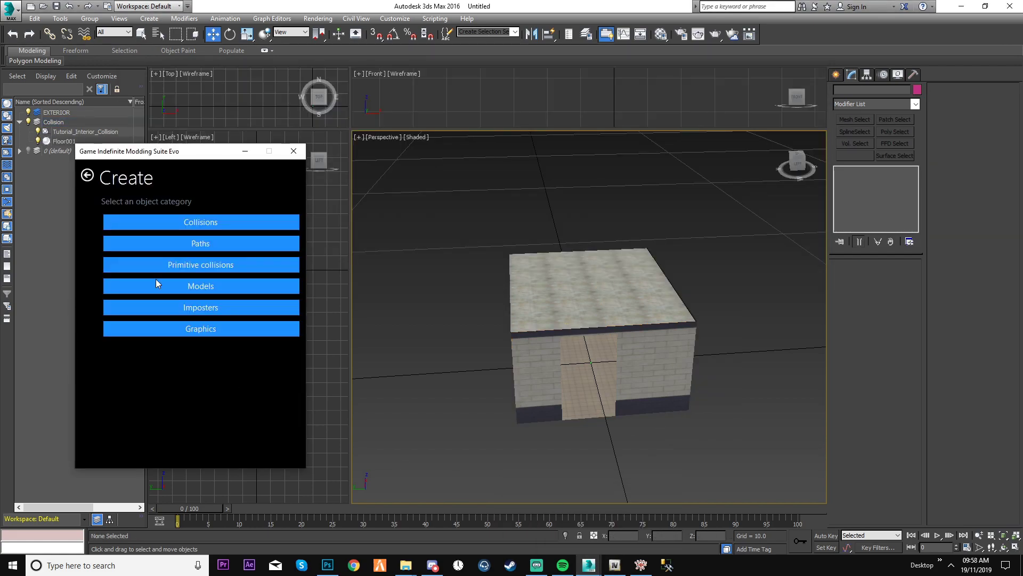
click(87, 179)
click(188, 229)
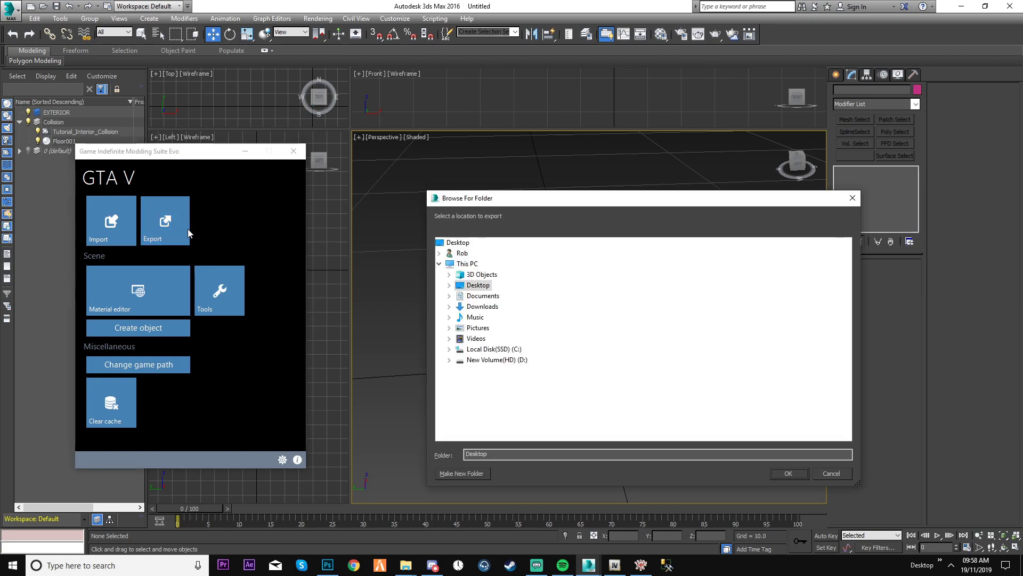
click(787, 474)
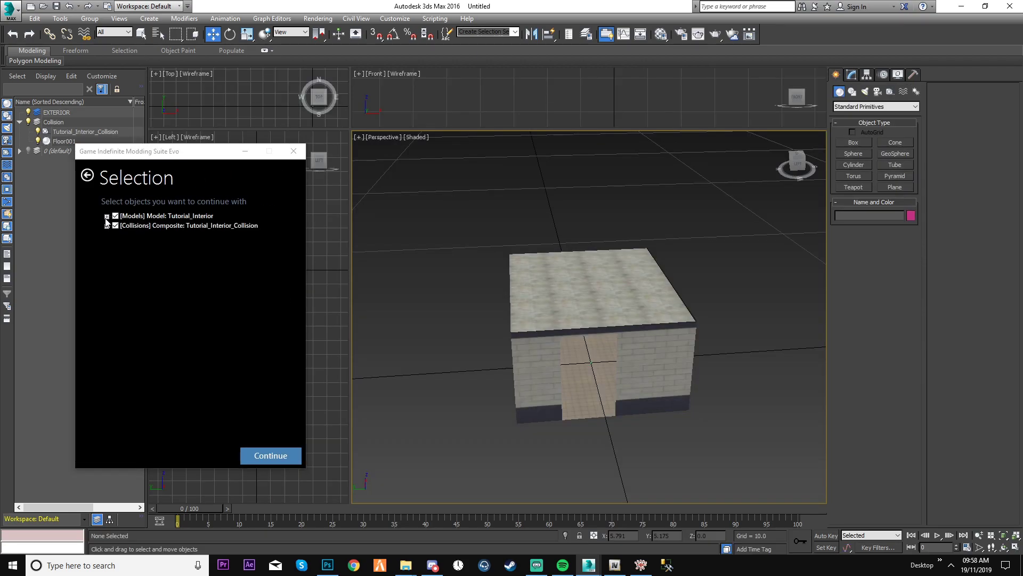
Uncheck the Tutorial_Interior model so only the collision composite and Floor001 export
click(116, 216)
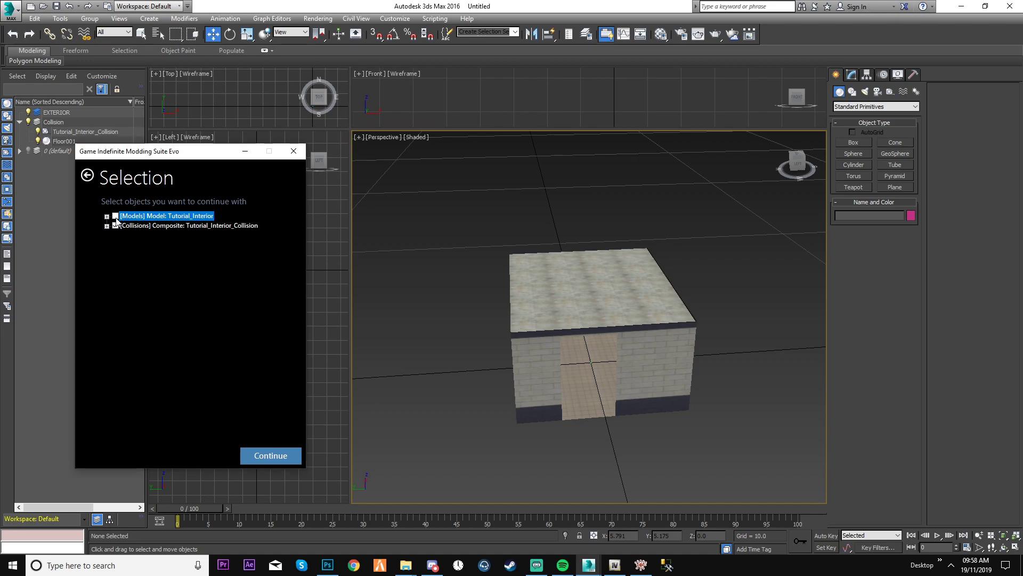
click(107, 226)
click(106, 217)
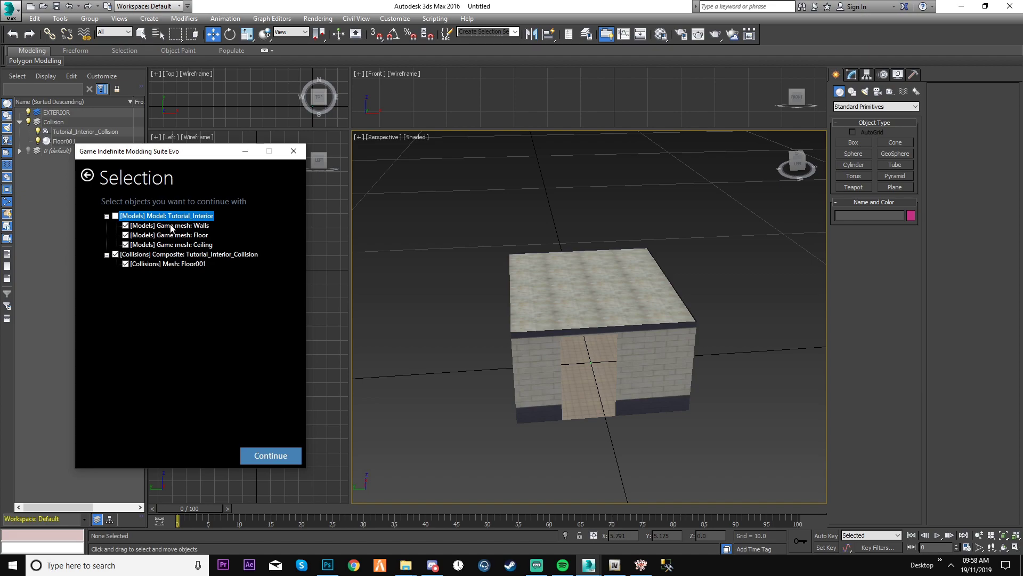
click(107, 216)
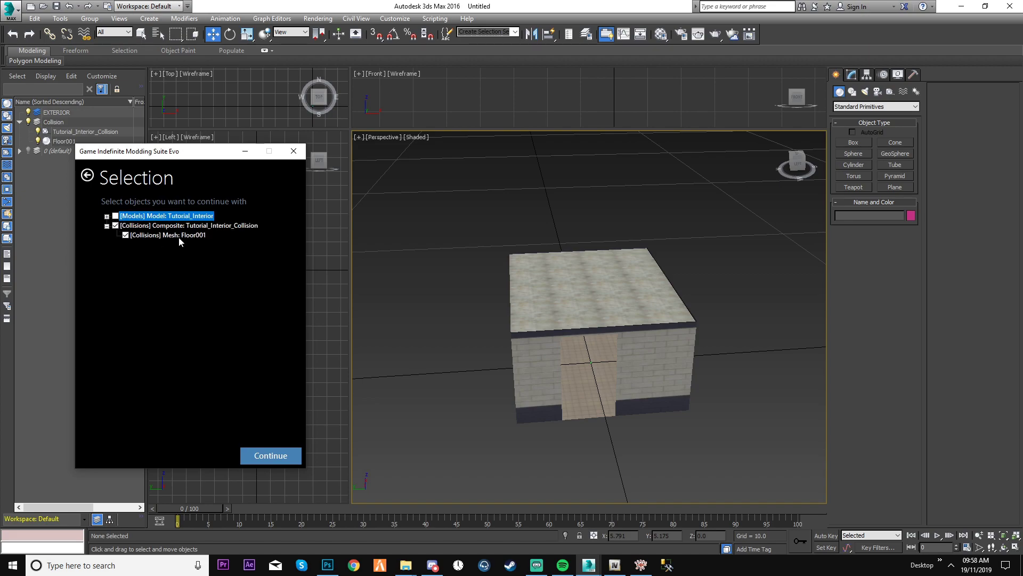
click(187, 240)
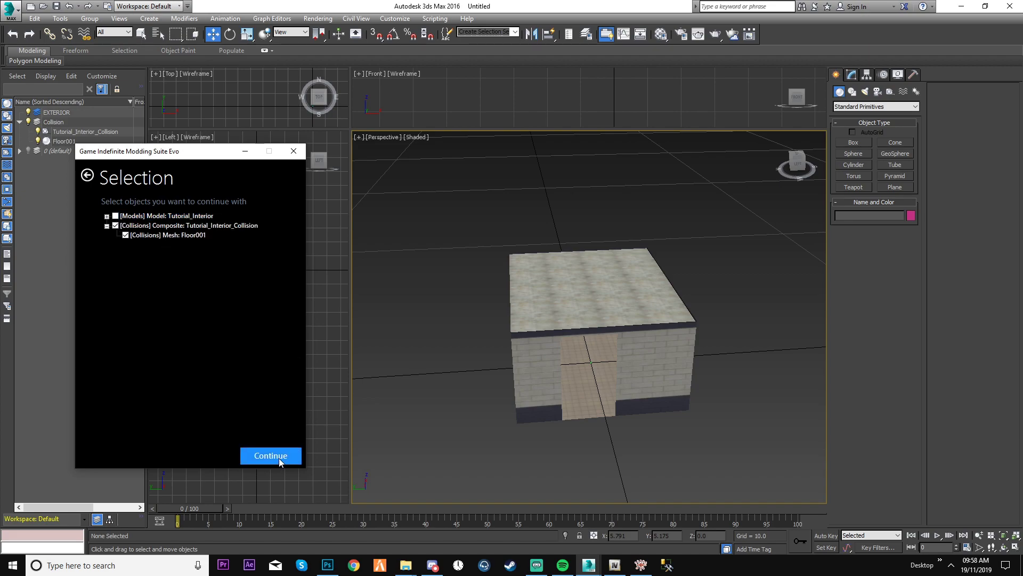
click(271, 456)
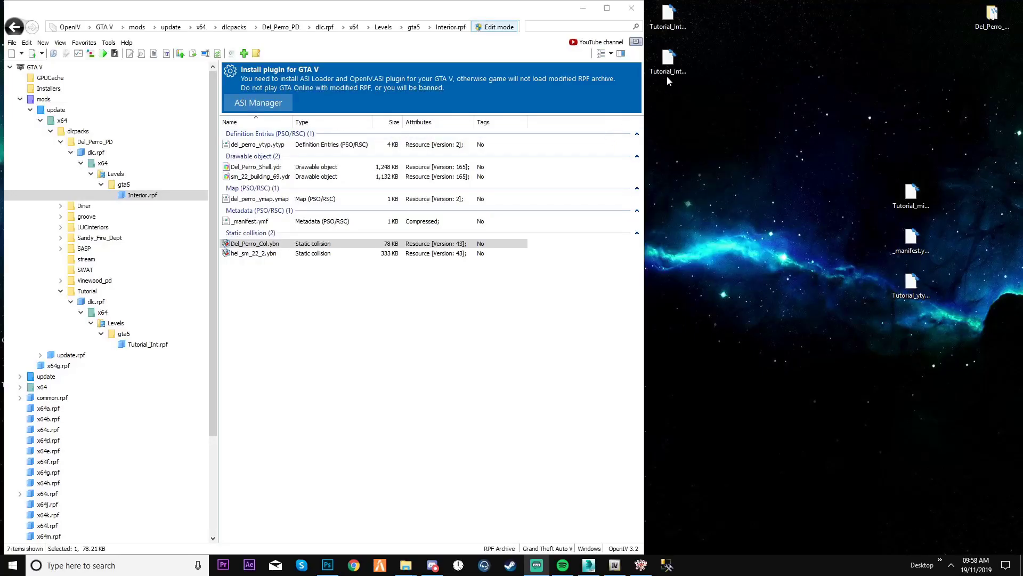
Drag Tutorial_Interior_Collision.ybn from the desktop into Tutorial_Int.rpf and select it
click(668, 79)
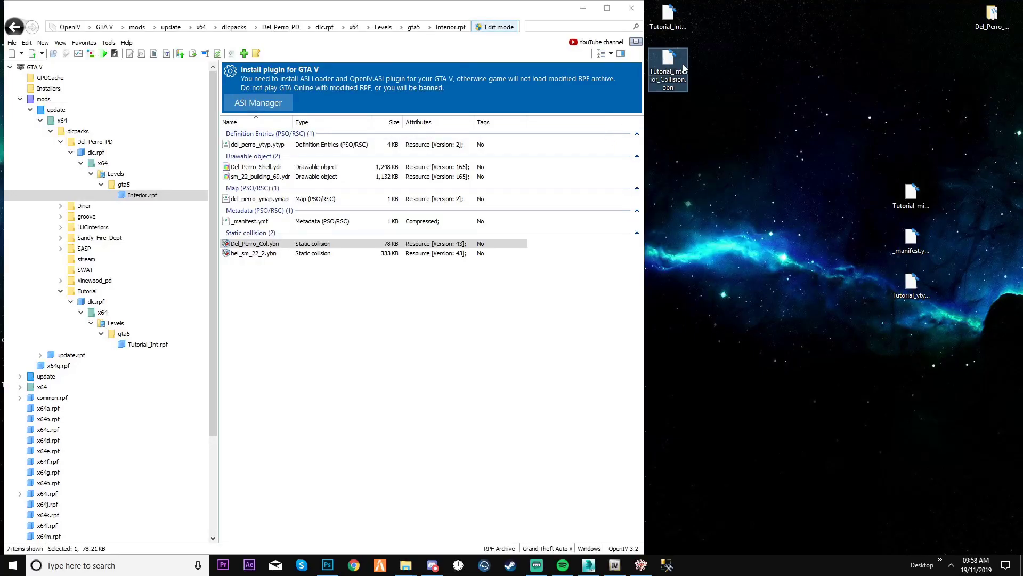
click(153, 345)
drag(670, 74, 298, 245)
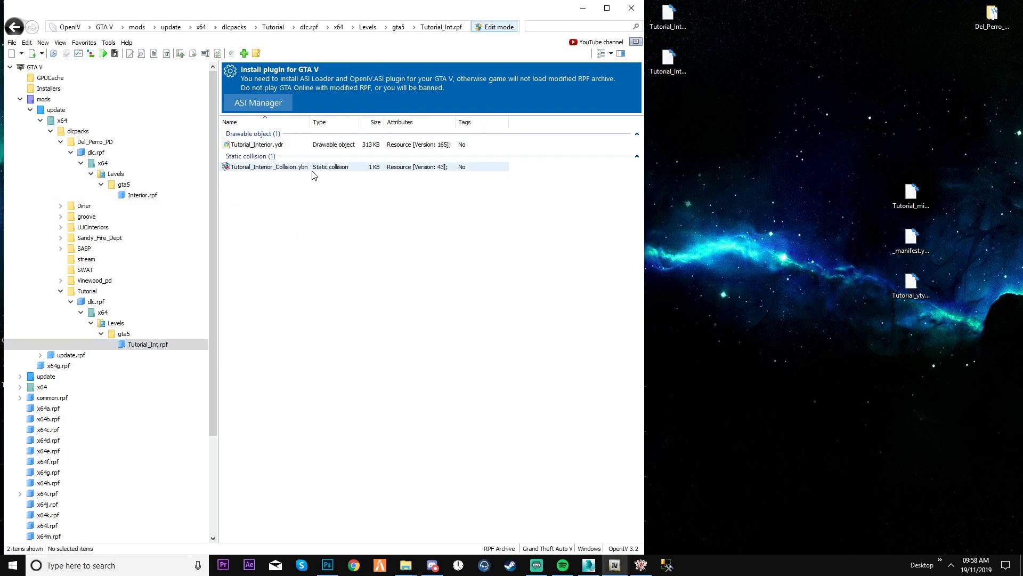
click(297, 167)
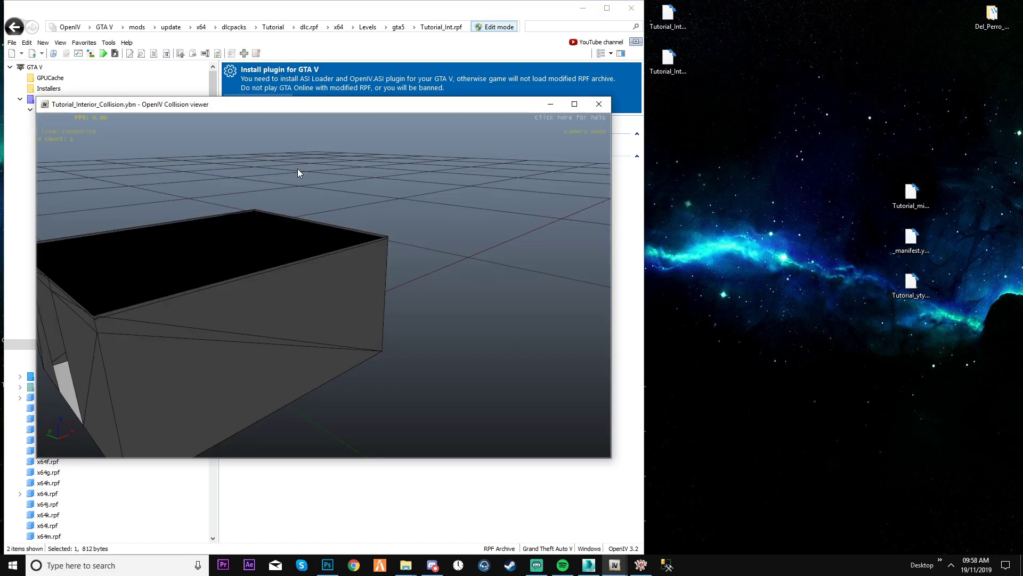
Orbit the collision viewer to inspect the interior shell geometry
drag(335, 276, 420, 240)
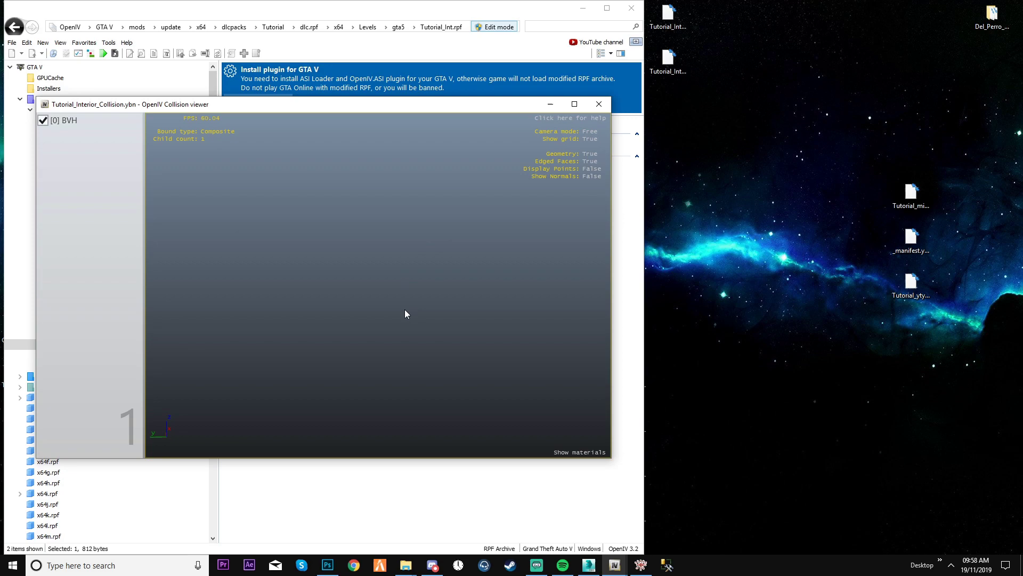
drag(404, 309, 382, 357)
drag(438, 295, 427, 378)
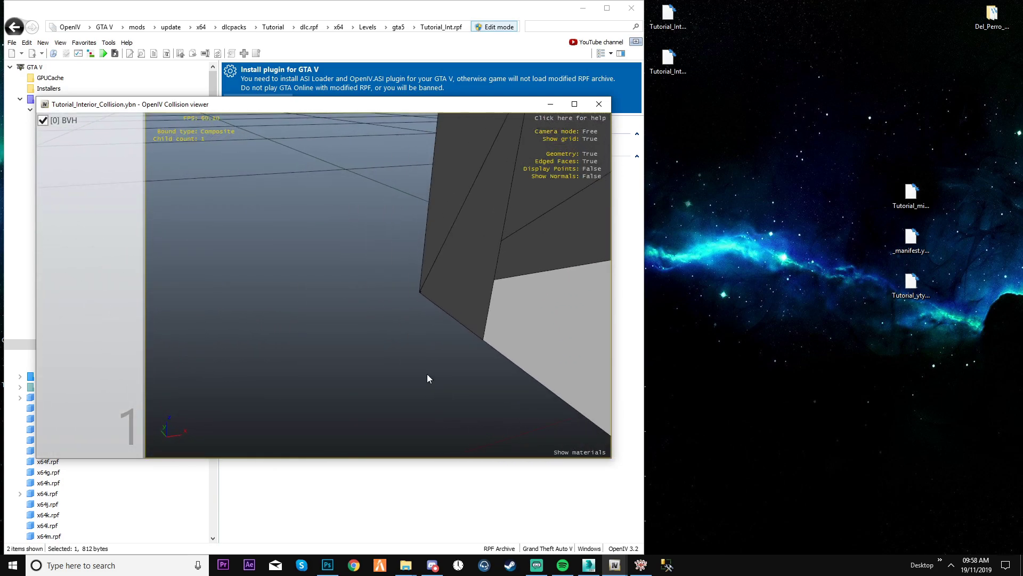